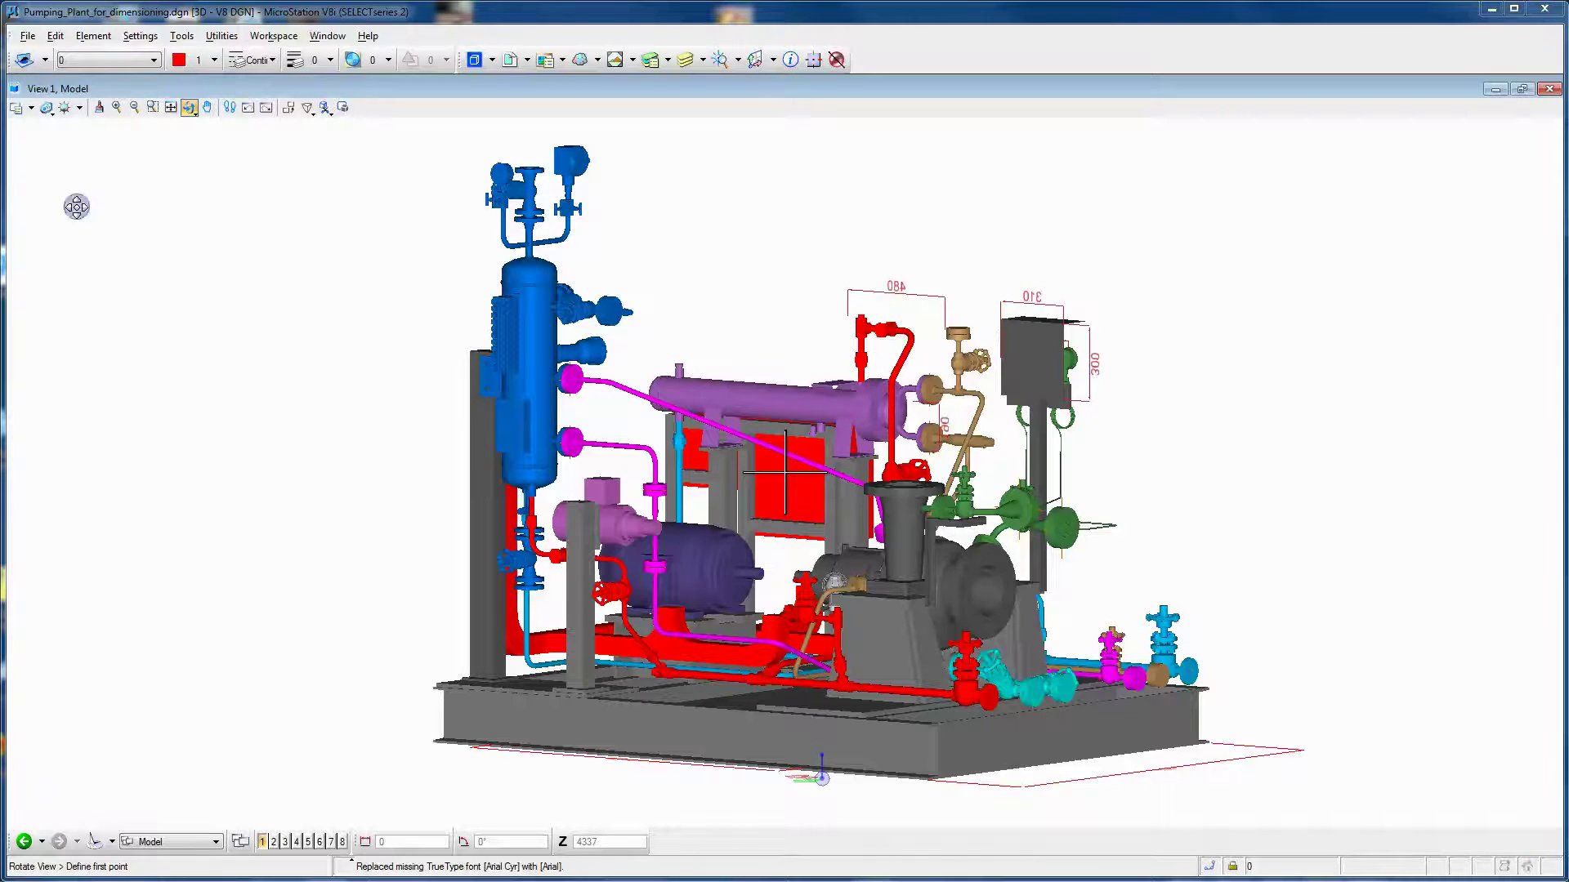
Step: Export the pumping plant model via File > Export > U3D into the Tutorial folder
{"action": "left_click", "coordinate": [28, 35]}
{"action": "mouse_move", "coordinate": [51, 326]}
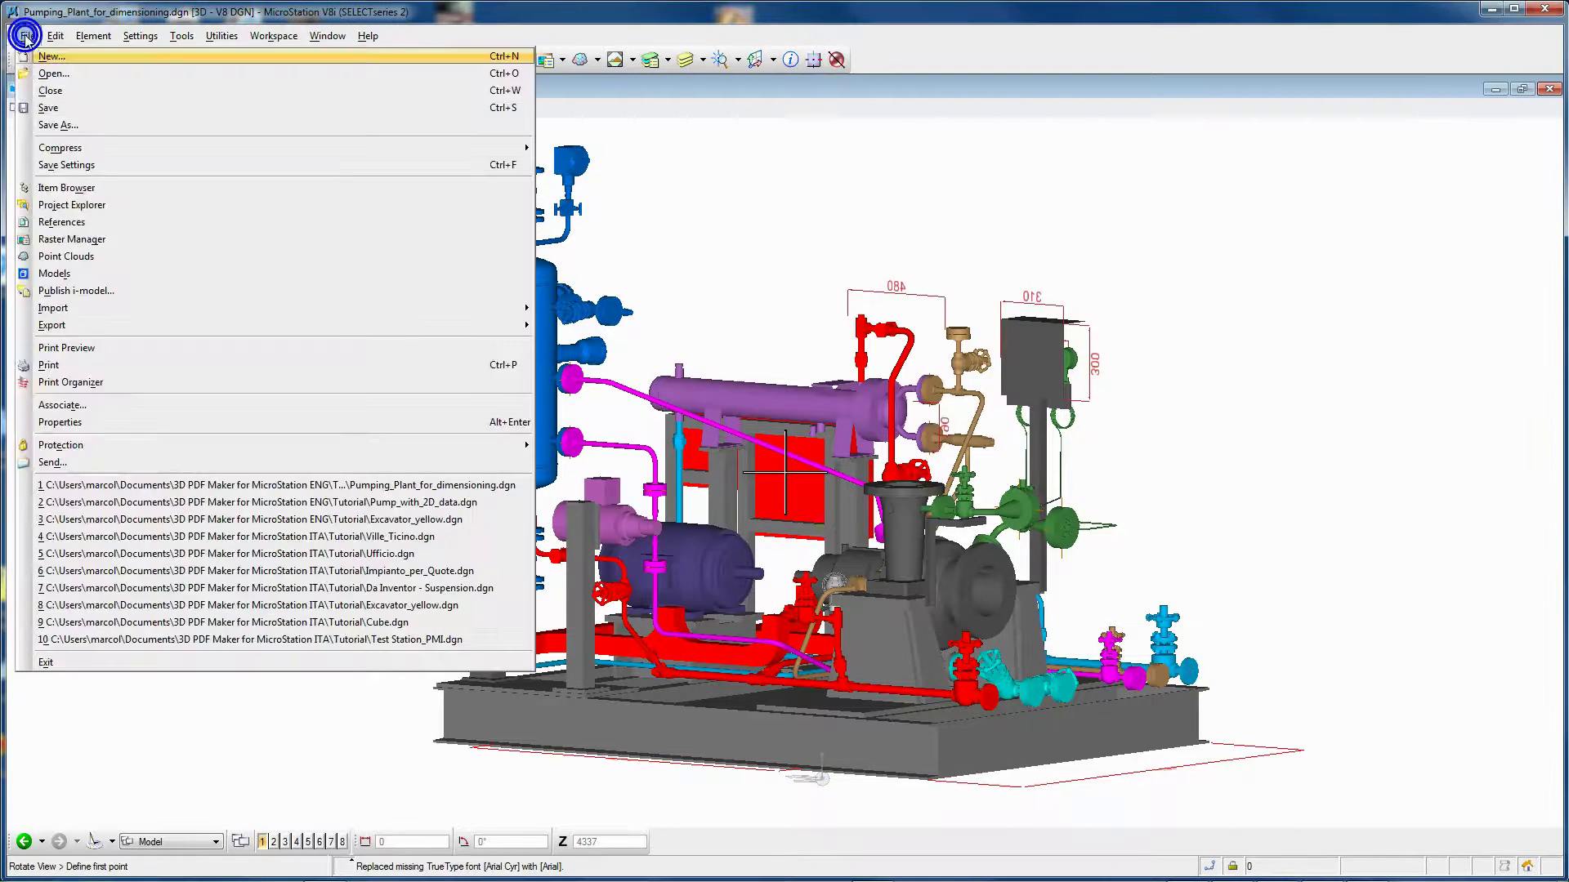
{"action": "left_click", "coordinate": [50, 326]}
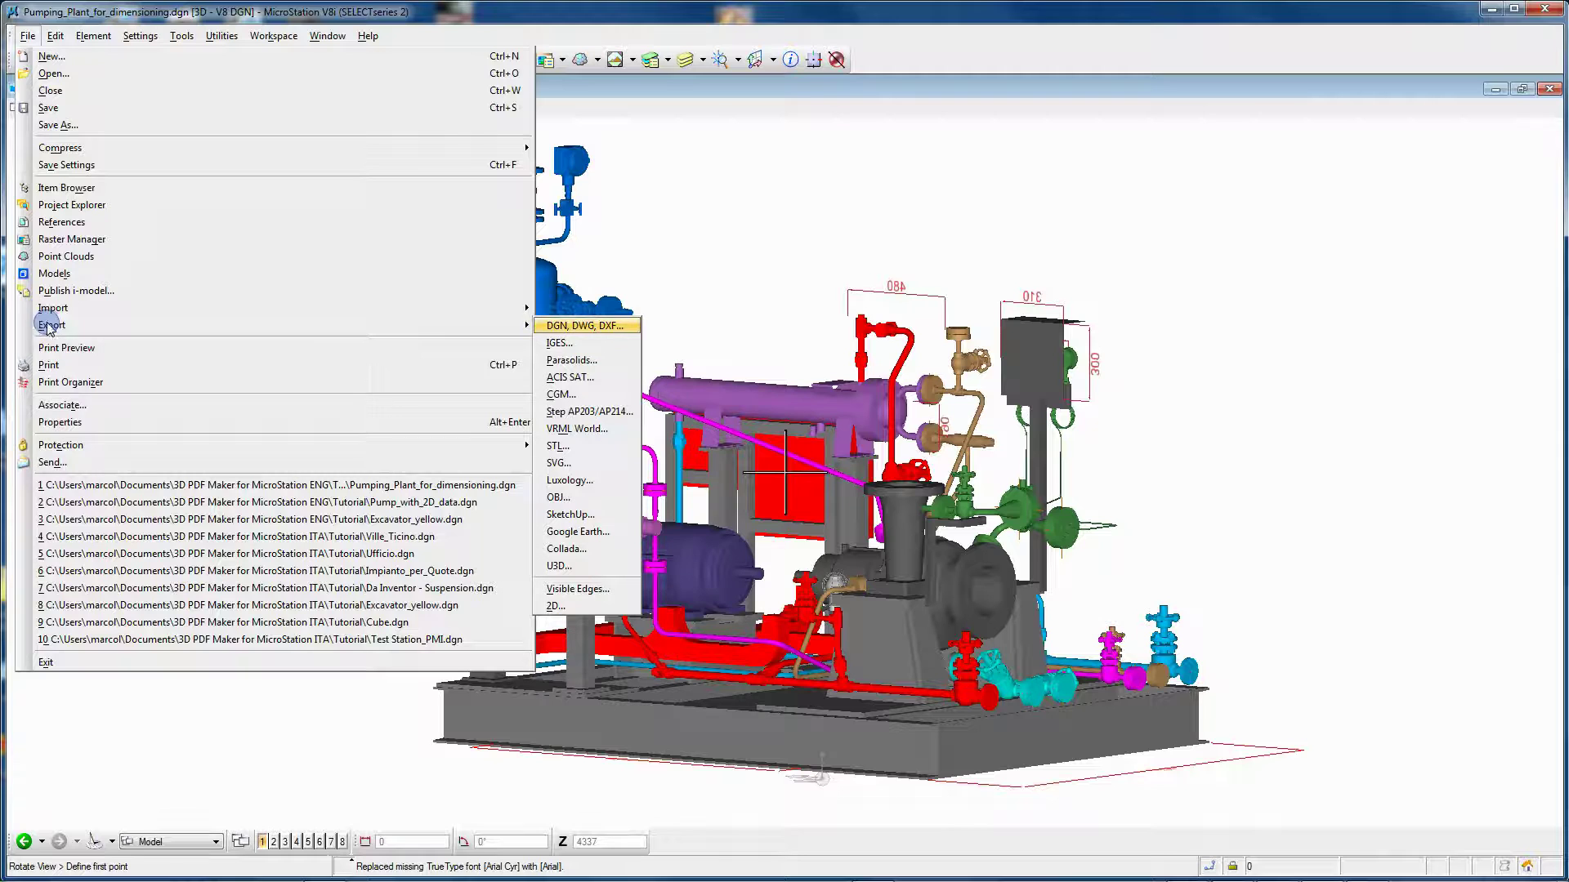
{"action": "left_click", "coordinate": [556, 567]}
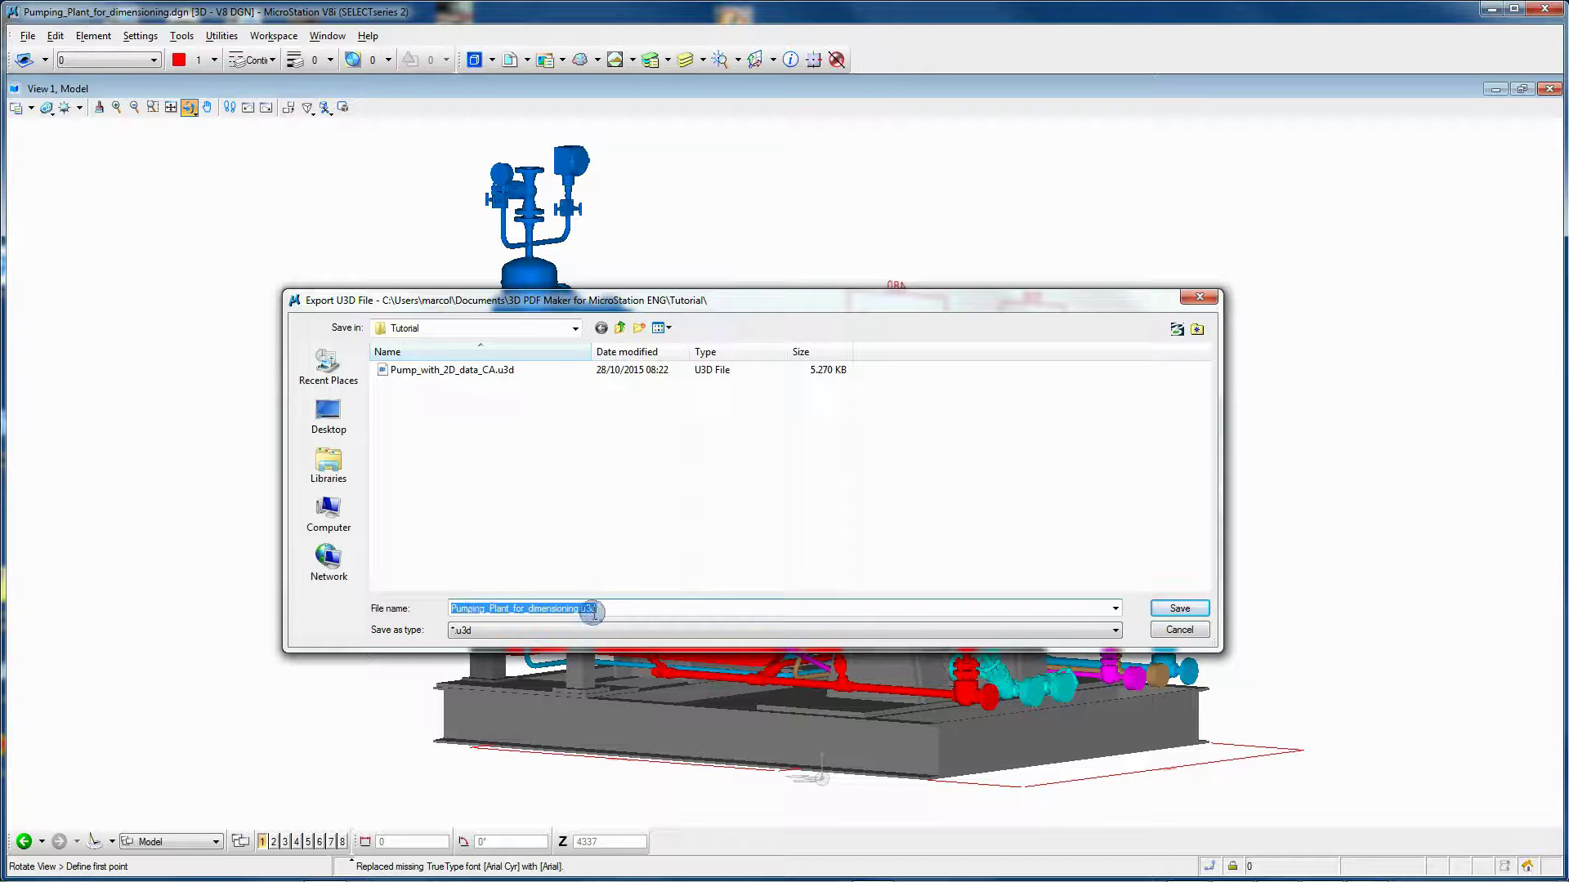
{"action": "left_click", "coordinate": [1176, 609]}
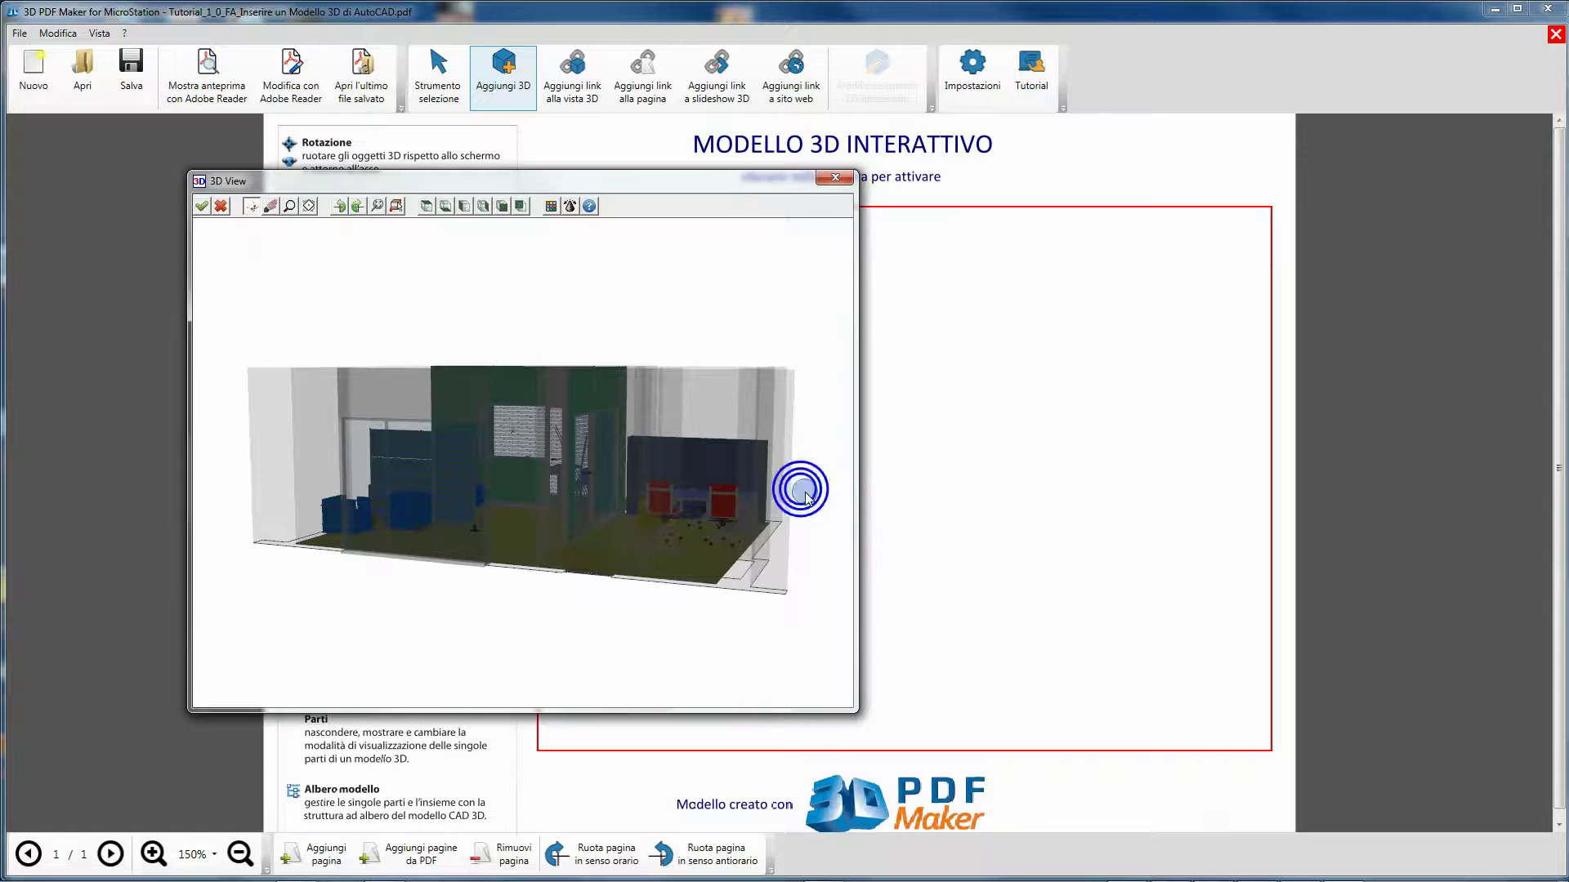
Step: Turn on every hidden Model Tree part, including VESSEL, PIANTANA VESSEL, MOTOR and cooling pipes
{"action": "left_click_drag", "start_coordinate": [804, 493], "coordinate": [477, 518]}
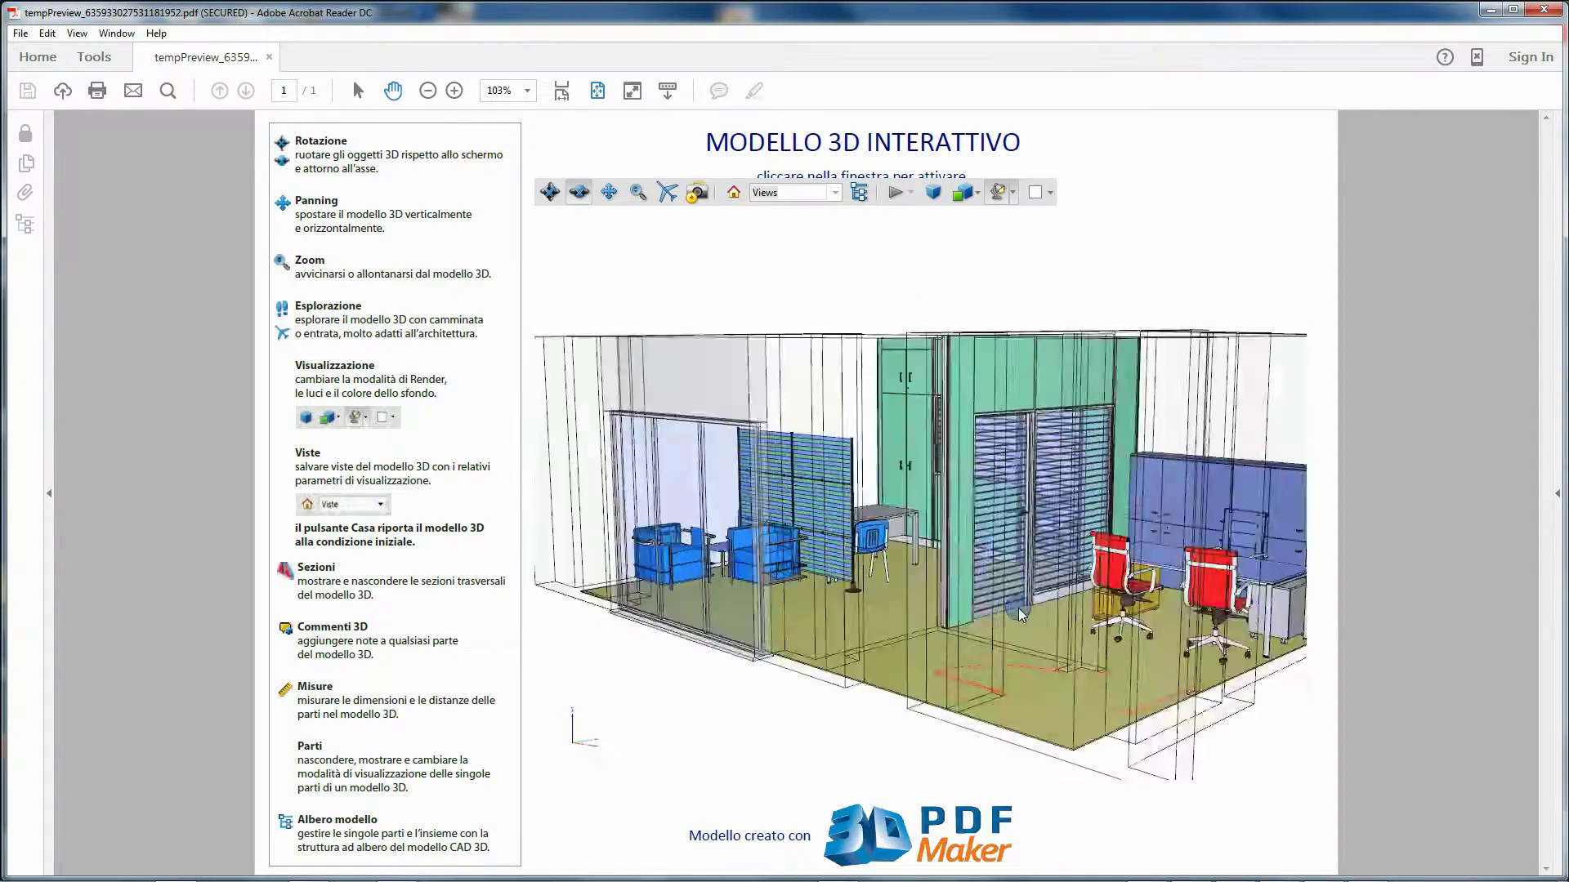
{"action": "left_click_drag", "start_coordinate": [1142, 595], "coordinate": [804, 619]}
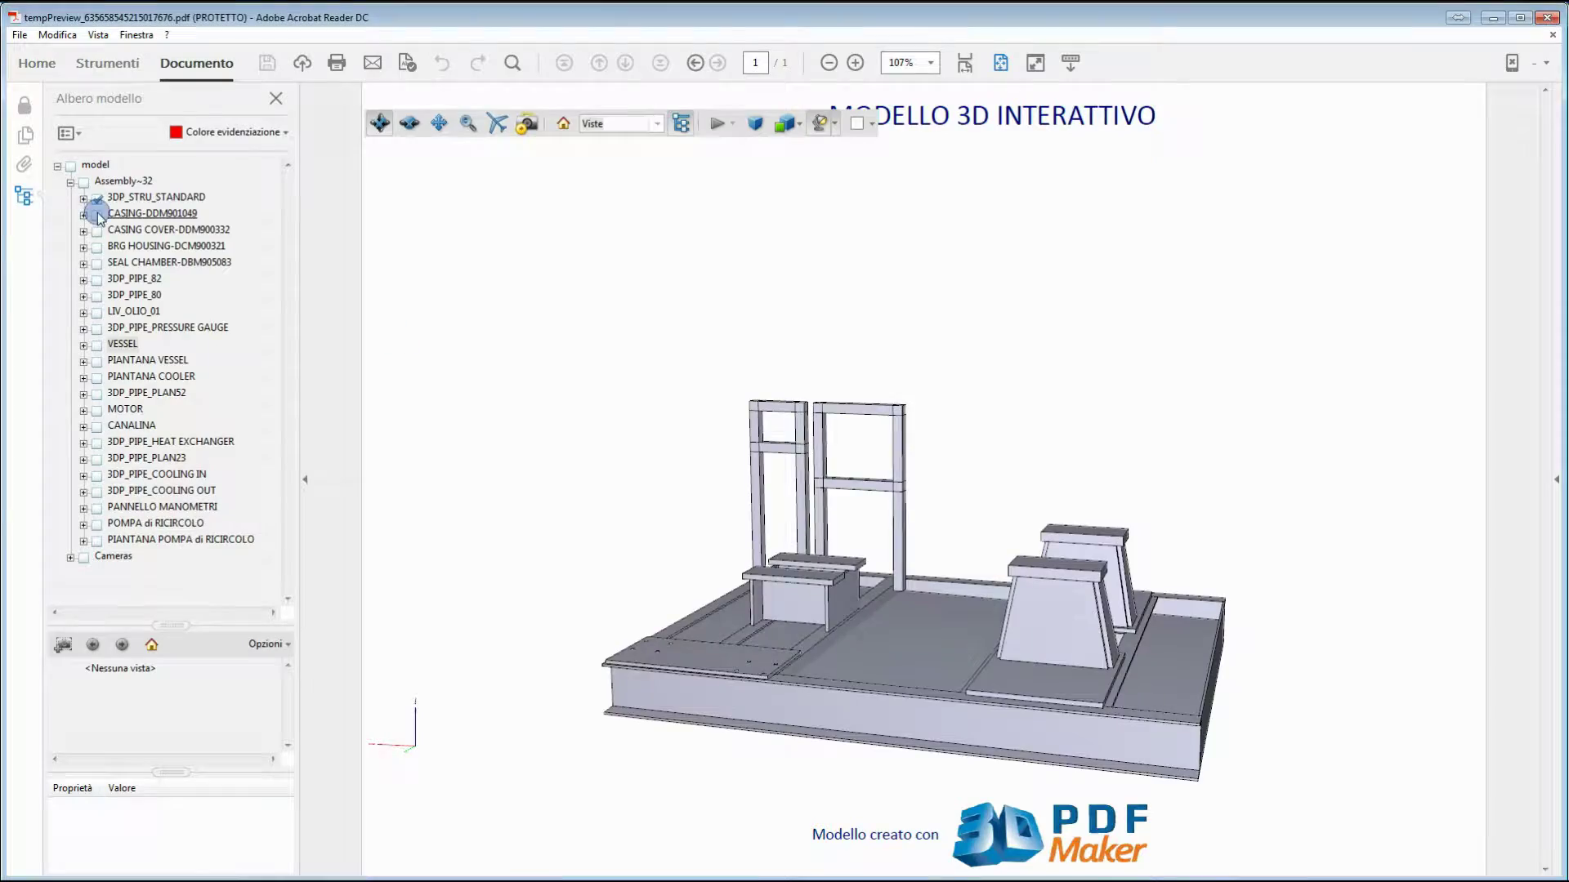
{"action": "left_click", "coordinate": [98, 214]}
{"action": "left_click", "coordinate": [98, 245]}
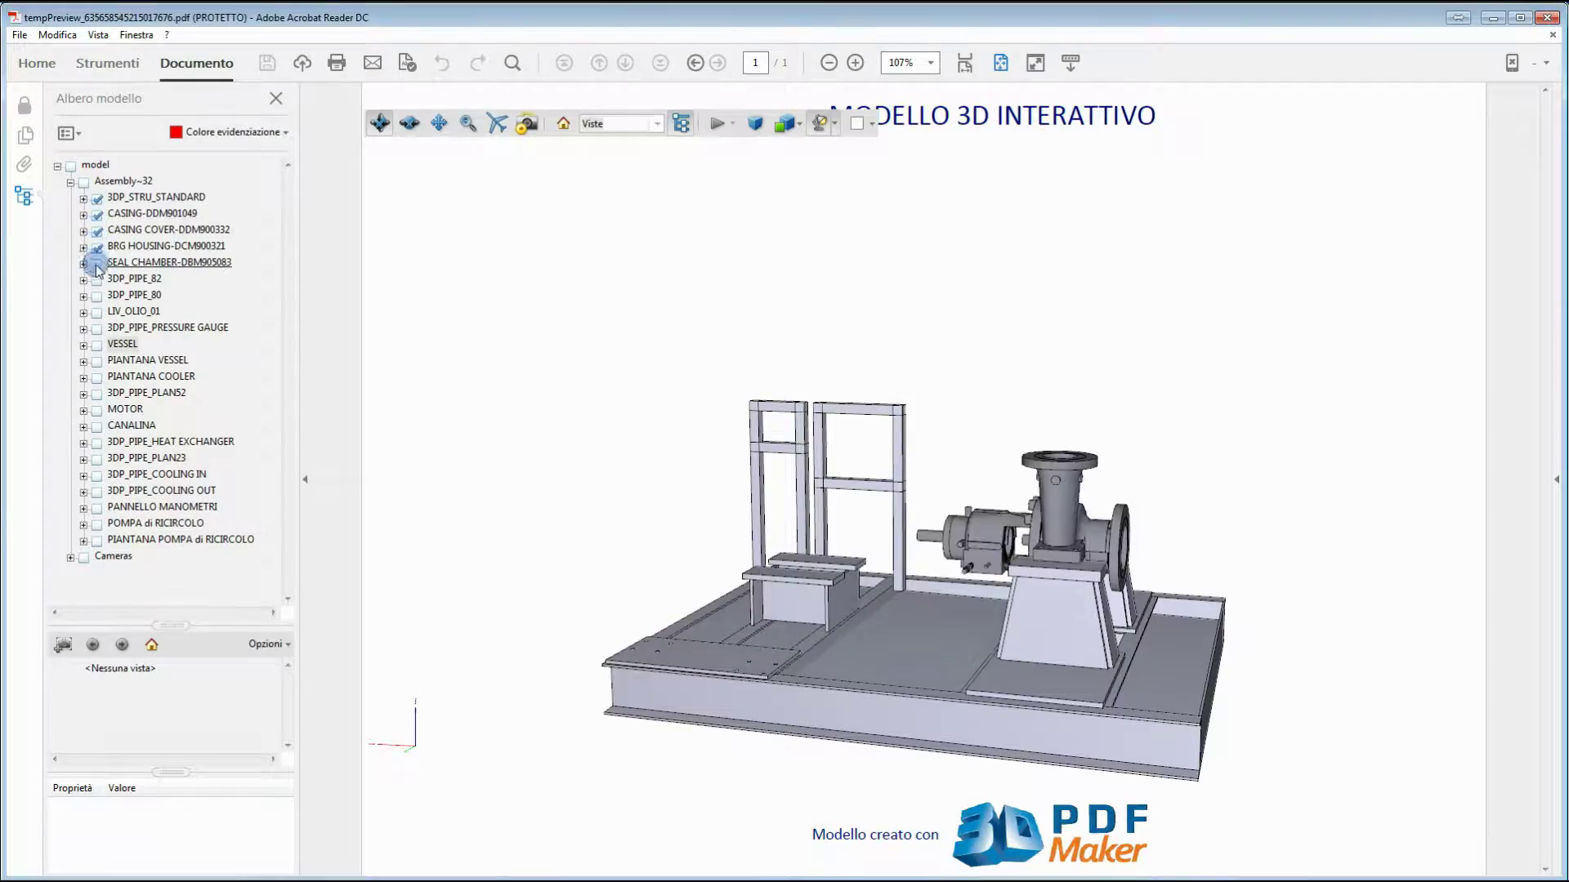
{"action": "left_click", "coordinate": [98, 278]}
{"action": "left_click", "coordinate": [98, 294]}
{"action": "left_click", "coordinate": [98, 328]}
{"action": "left_click", "coordinate": [99, 377]}
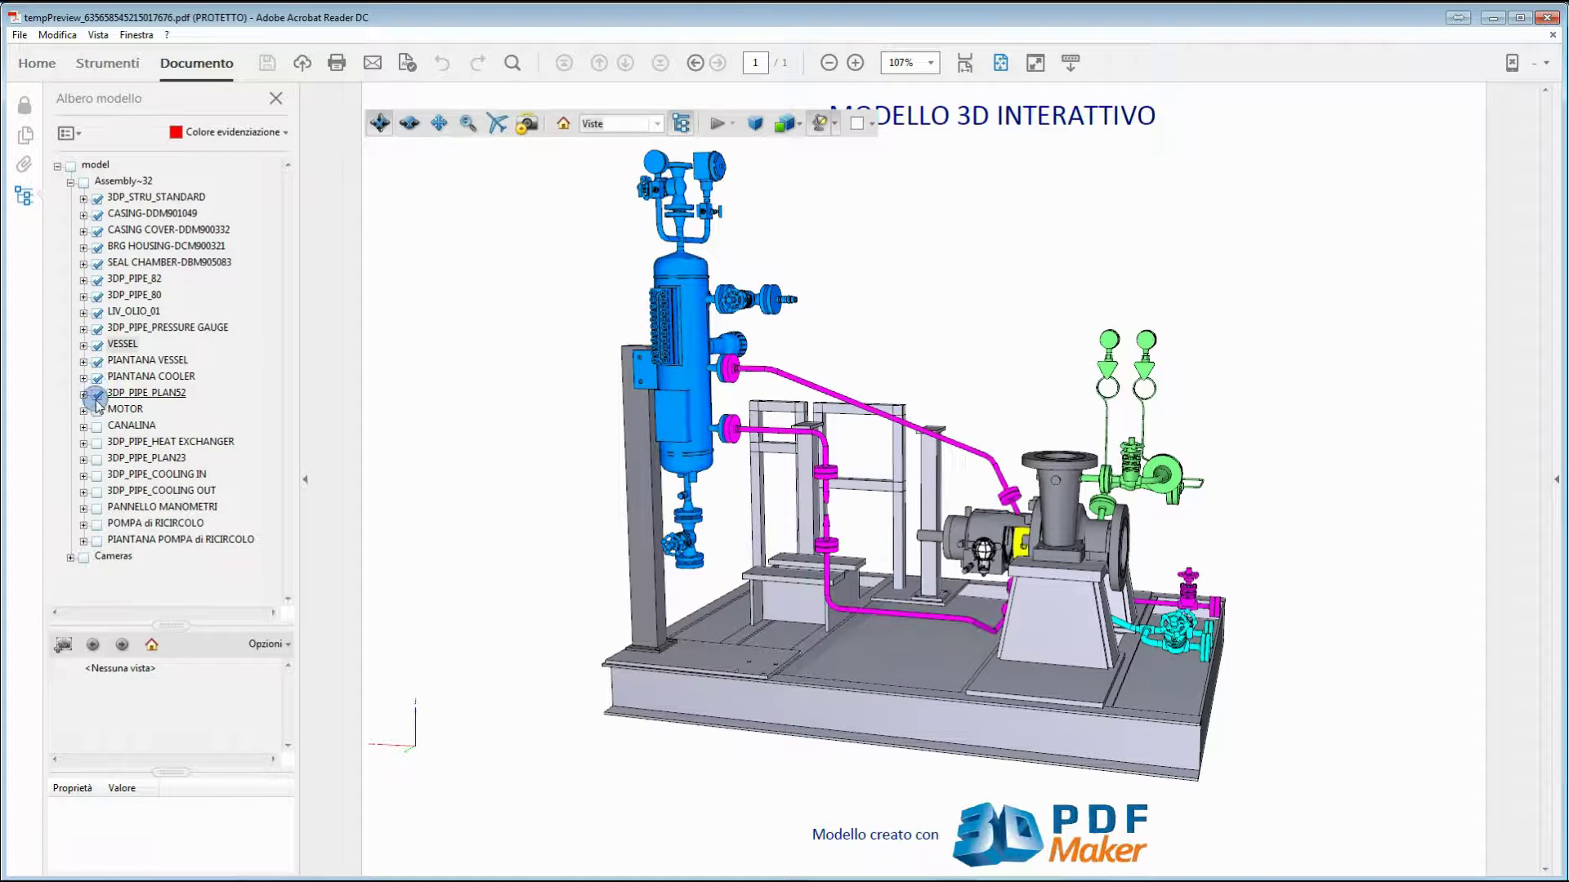
{"action": "left_click", "coordinate": [99, 407]}
{"action": "left_click", "coordinate": [99, 425]}
{"action": "left_click", "coordinate": [98, 475]}
{"action": "left_click", "coordinate": [98, 490]}
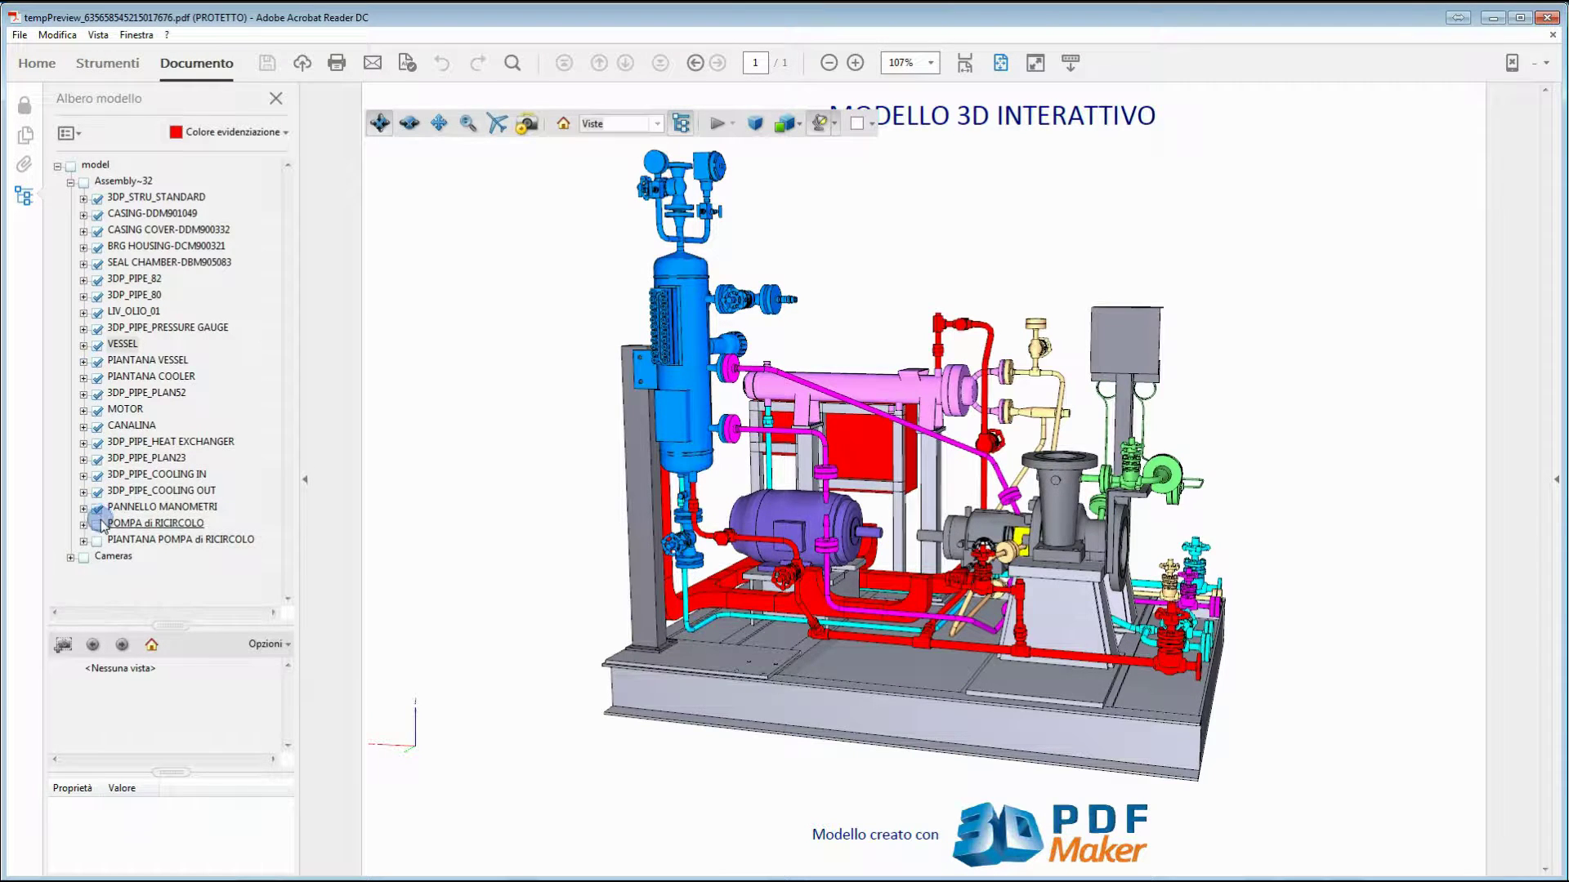
{"action": "left_click", "coordinate": [99, 523]}
{"action": "left_click", "coordinate": [98, 539]}
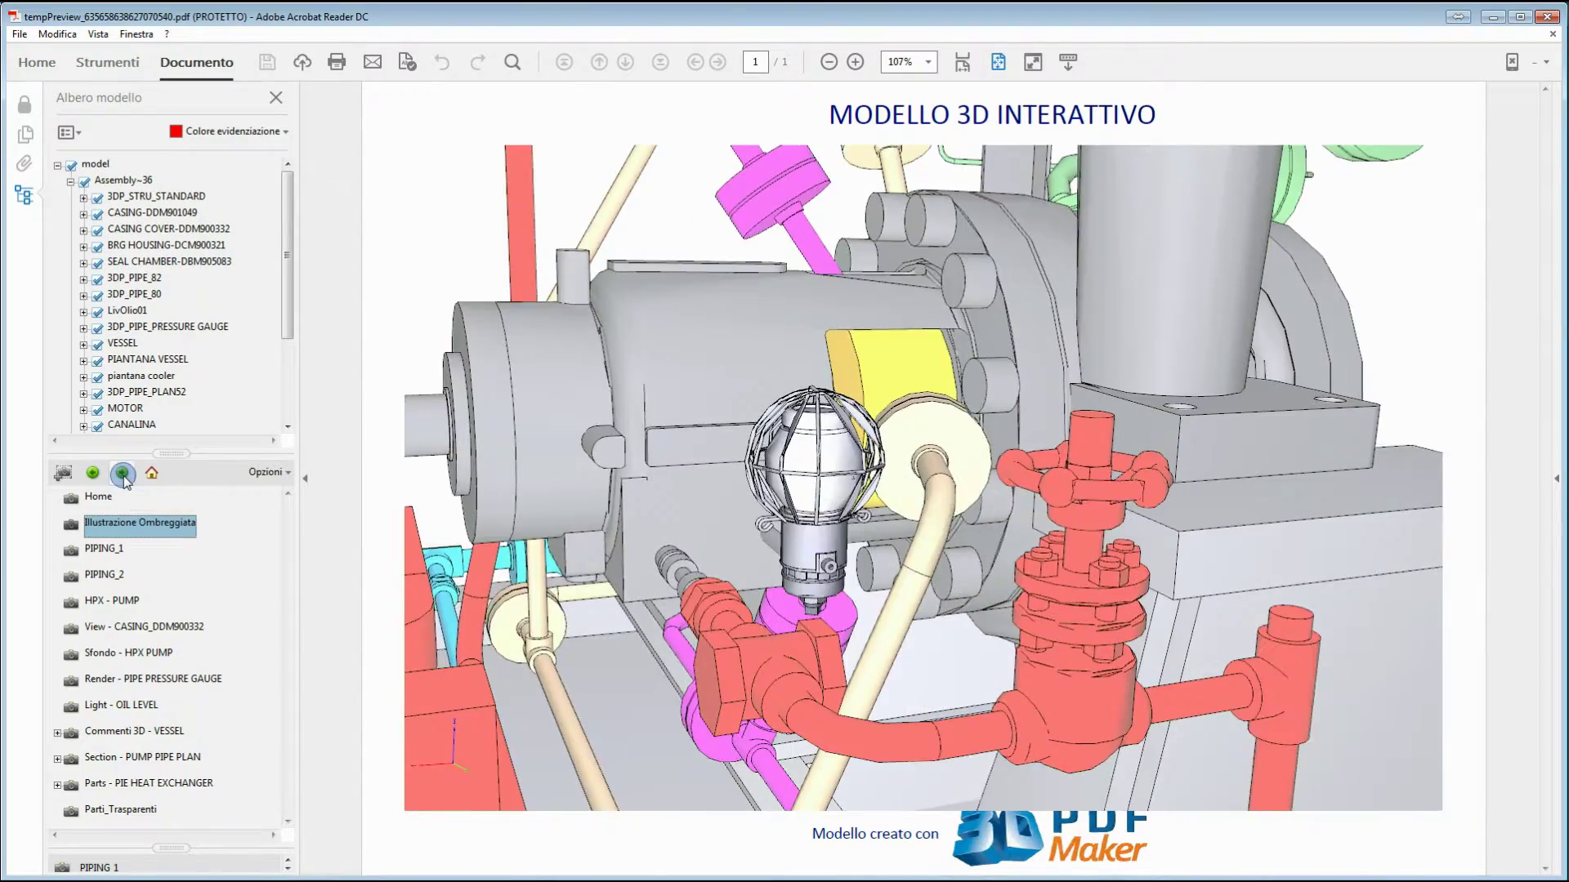
Step: Step through the saved views PIPING_1, PIPING_2, HPX - PUMP, casing and Sfondo - HPX PUMP
{"action": "left_click", "coordinate": [123, 474]}
{"action": "left_click", "coordinate": [123, 473]}
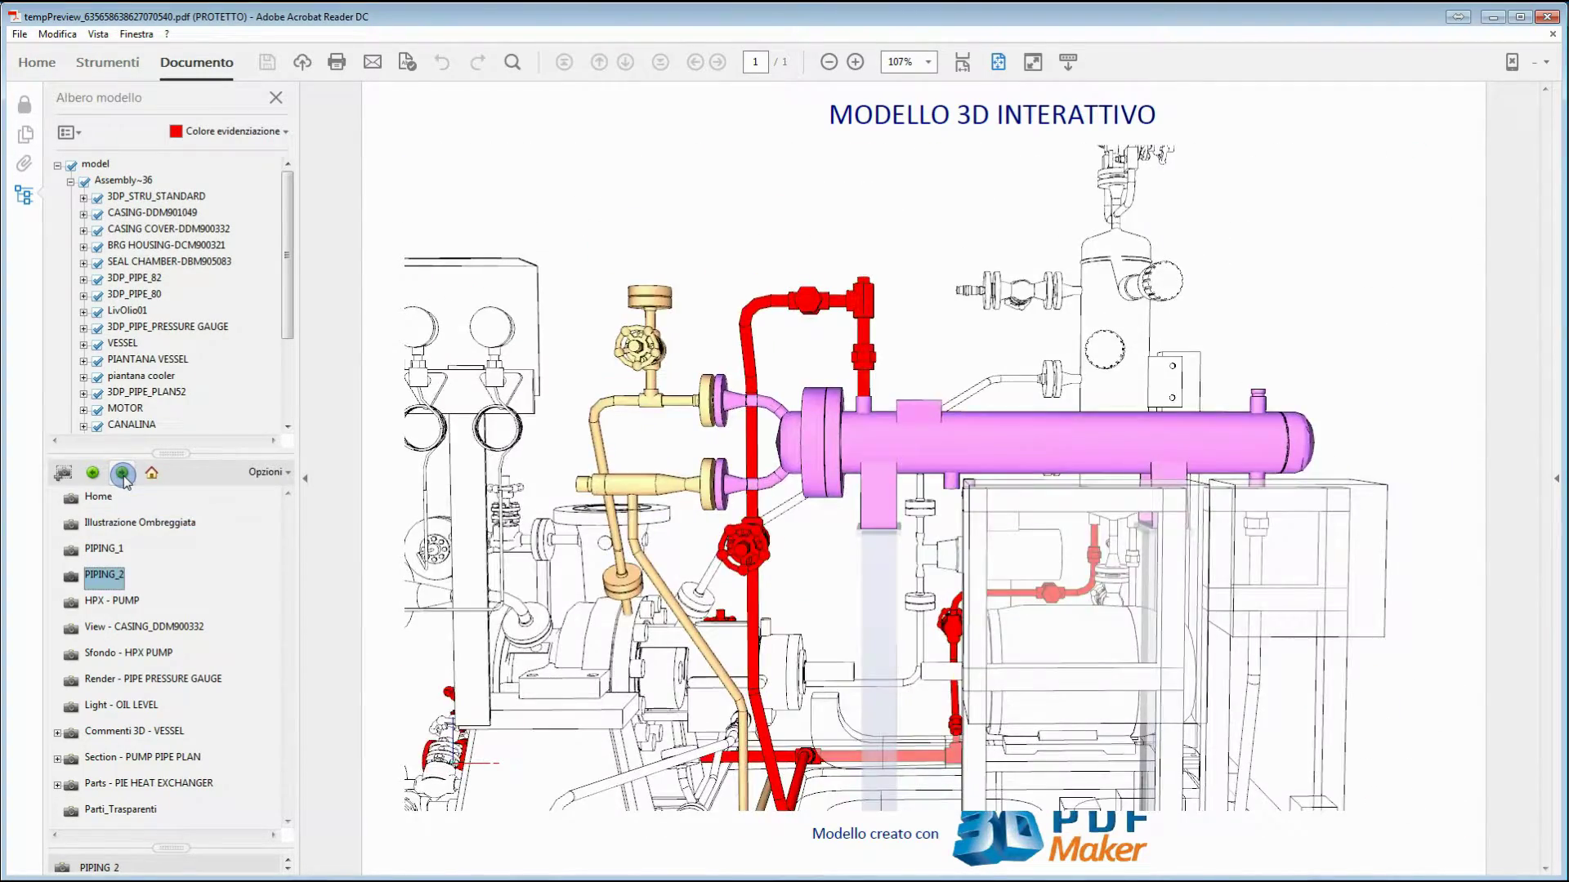
{"action": "left_click", "coordinate": [123, 473]}
{"action": "left_click", "coordinate": [124, 473]}
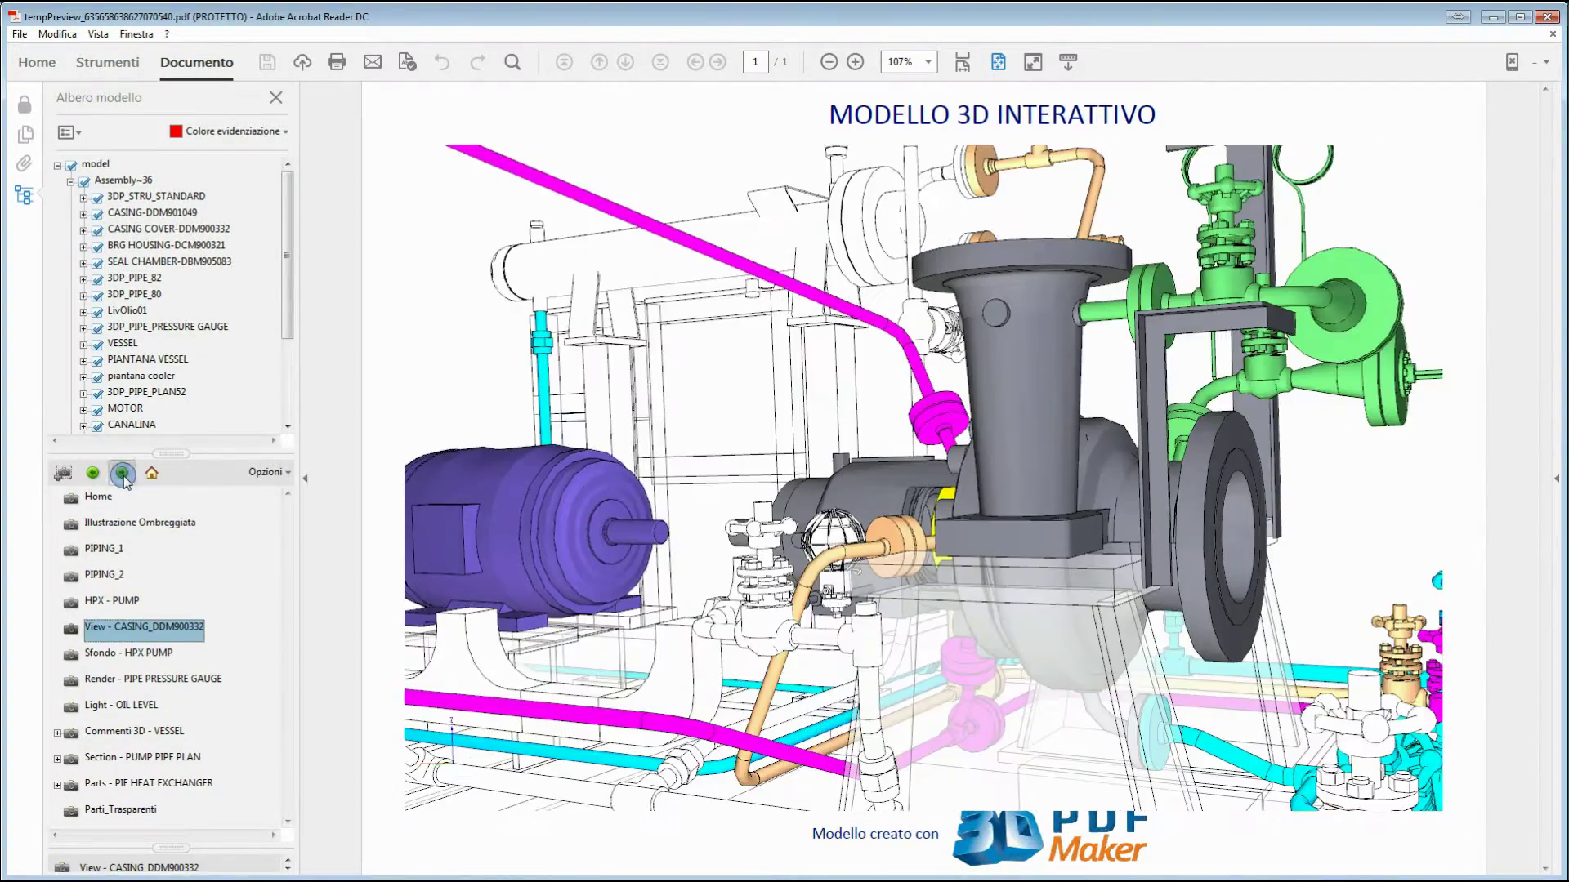
{"action": "left_click", "coordinate": [124, 473]}
Step: Reach the pressure gauge render, then show the FRONT view and rotate the pump plant
{"action": "left_click", "coordinate": [122, 473]}
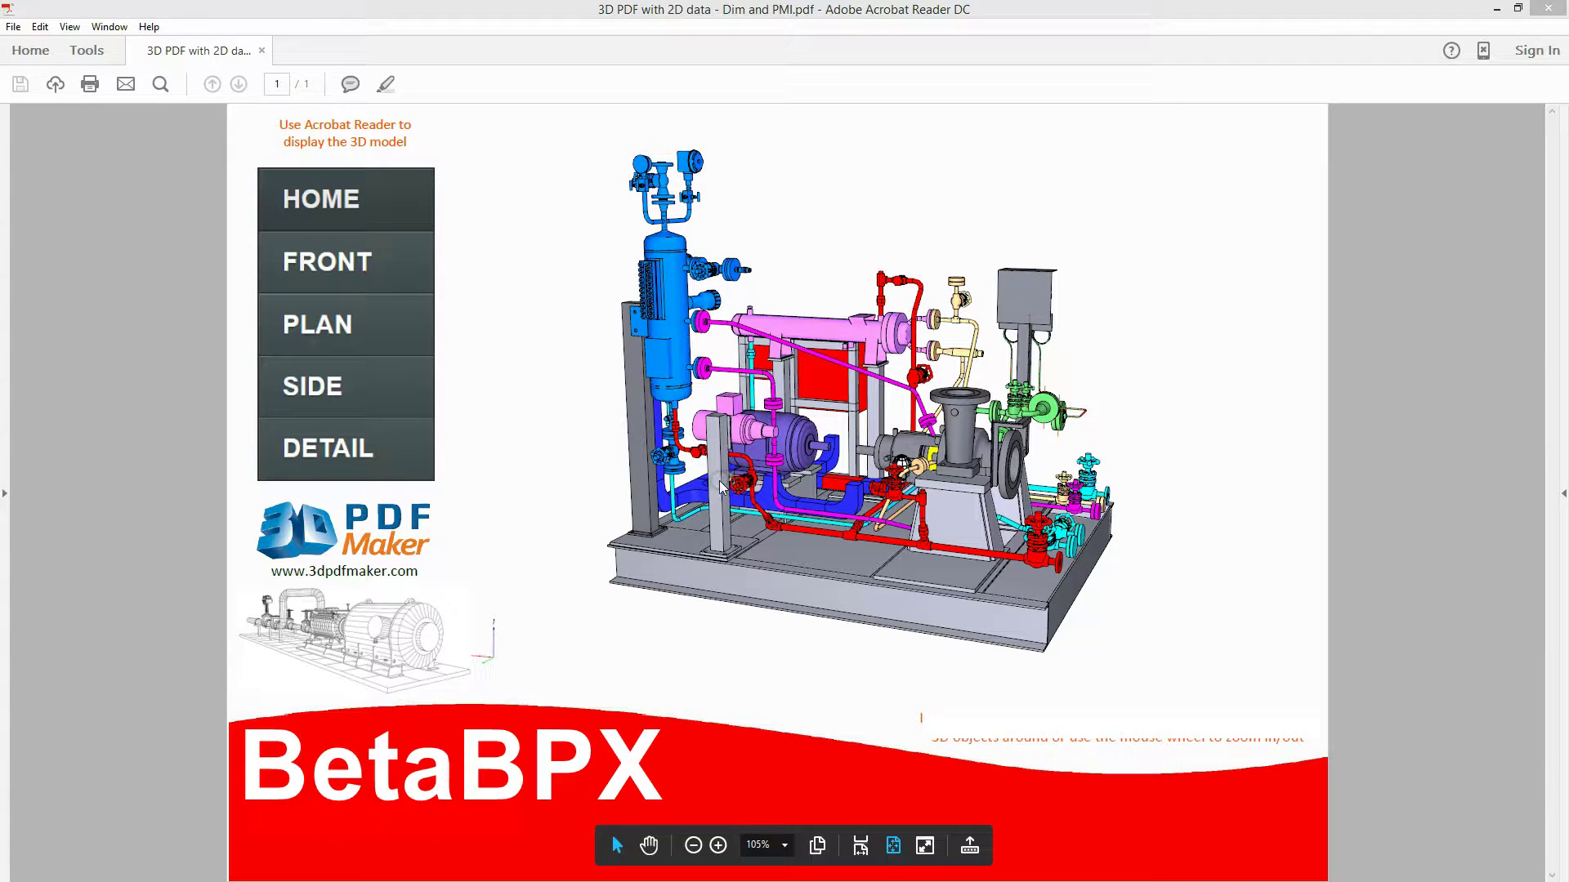
{"action": "left_click", "coordinate": [375, 261]}
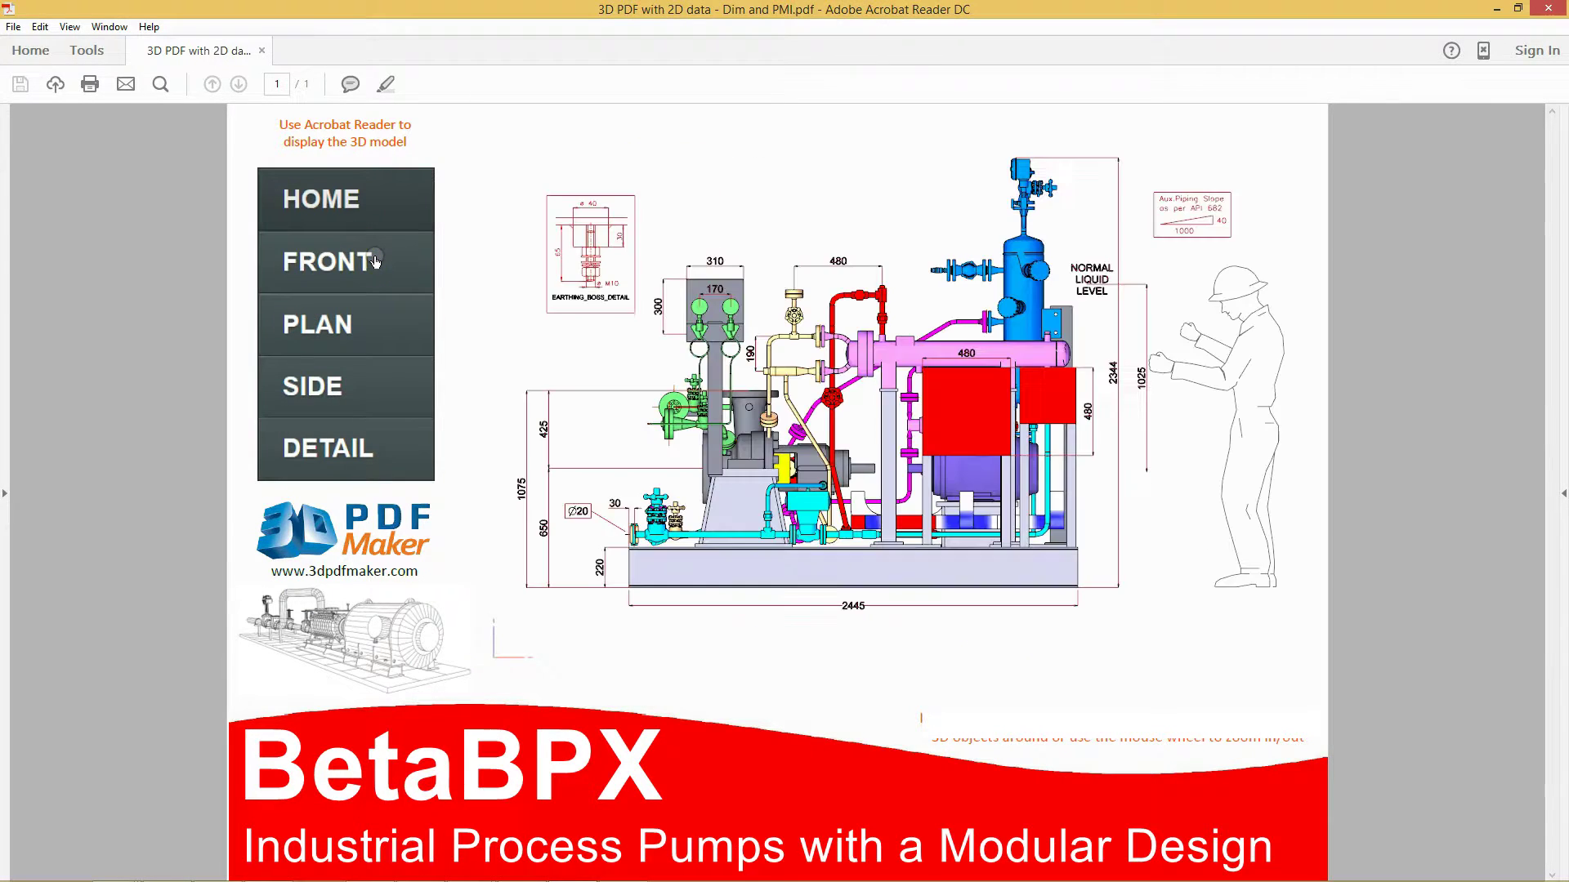
{"action": "mouse_move", "coordinate": [858, 405]}
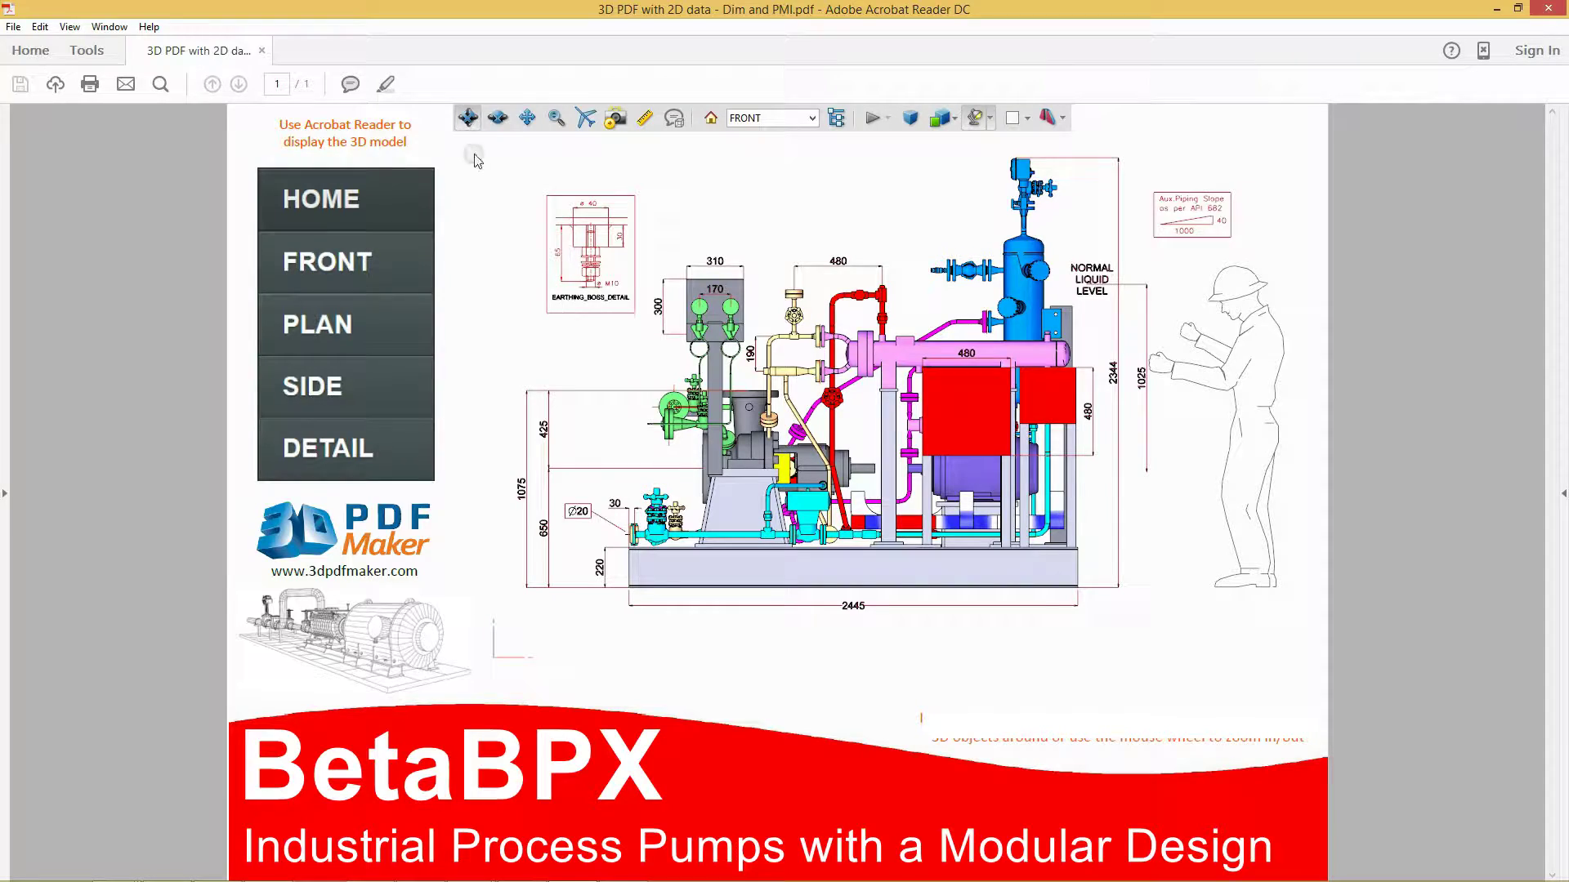
{"action": "left_click", "coordinate": [496, 118]}
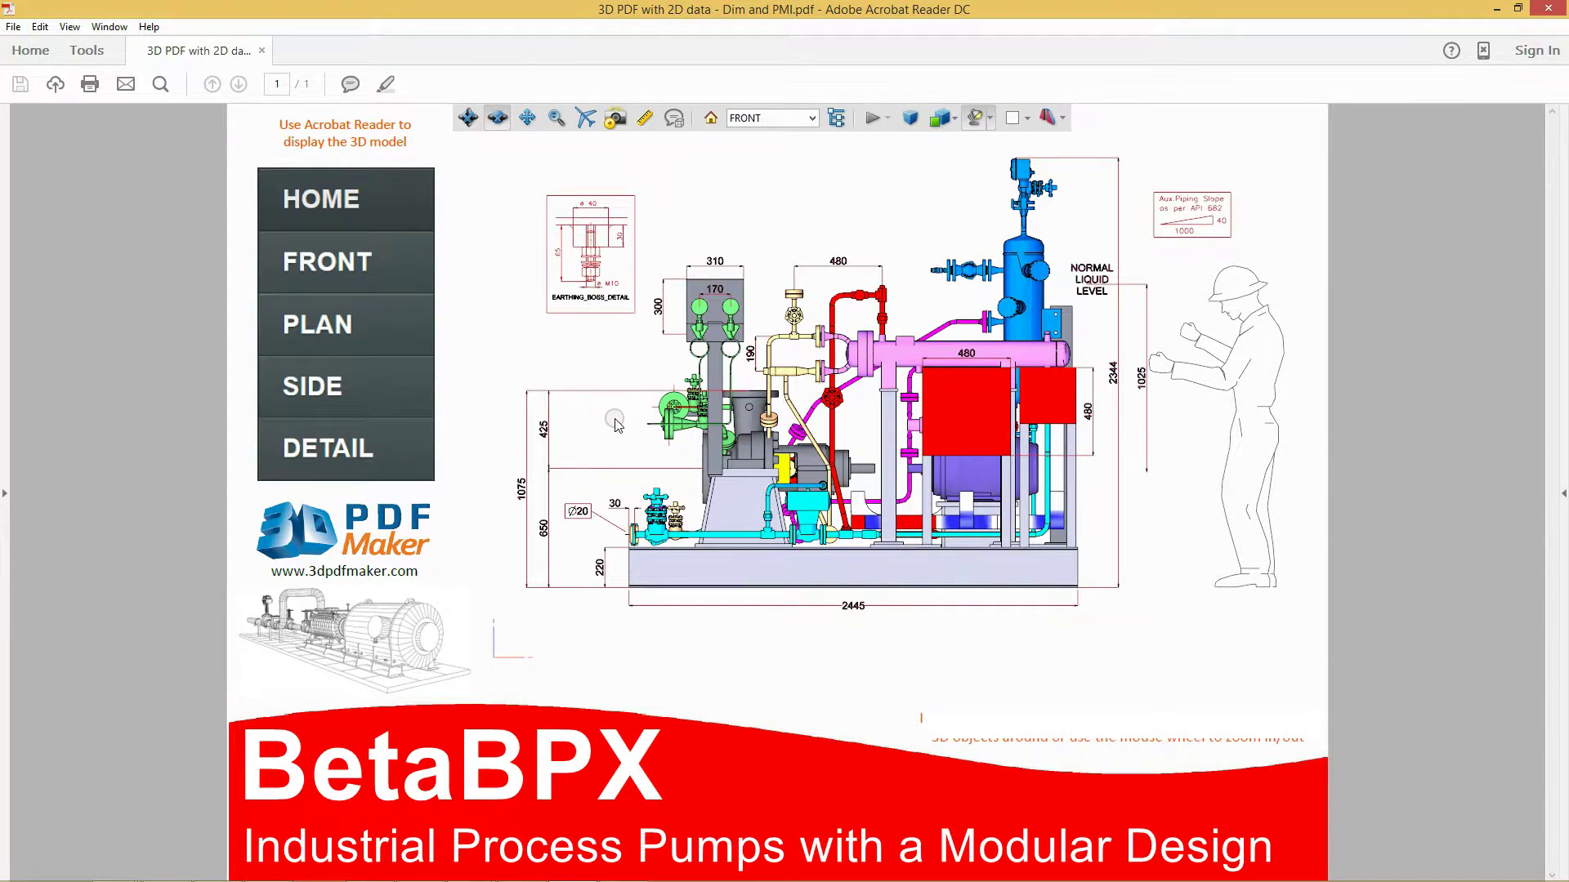
{"action": "left_click_drag", "start_coordinate": [616, 423], "coordinate": [1072, 474]}
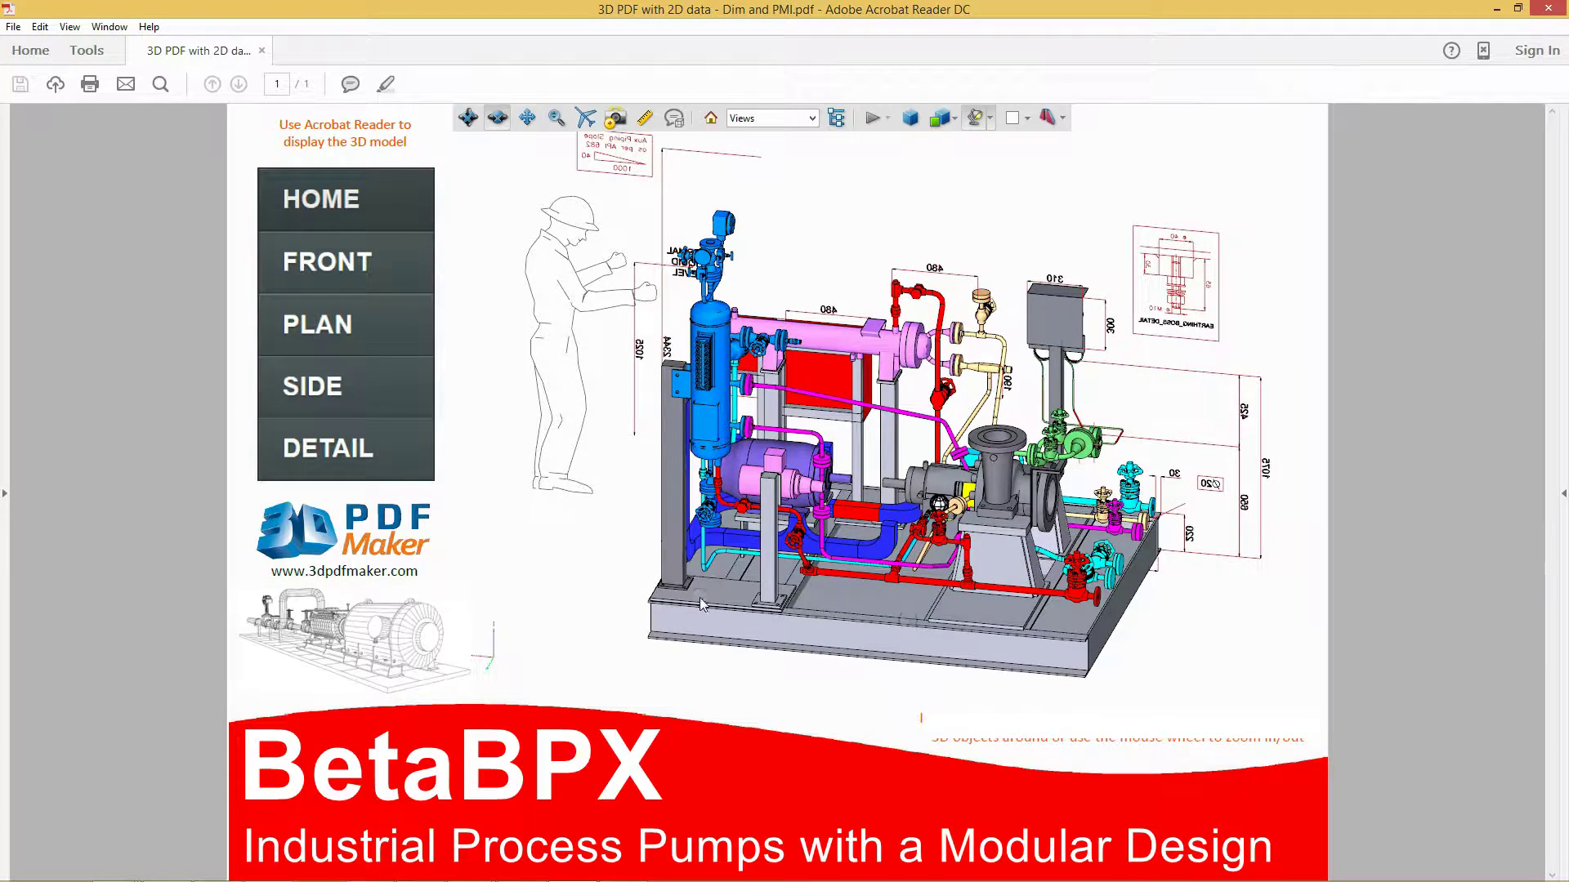
{"action": "left_click_drag", "start_coordinate": [701, 603], "coordinate": [1192, 577]}
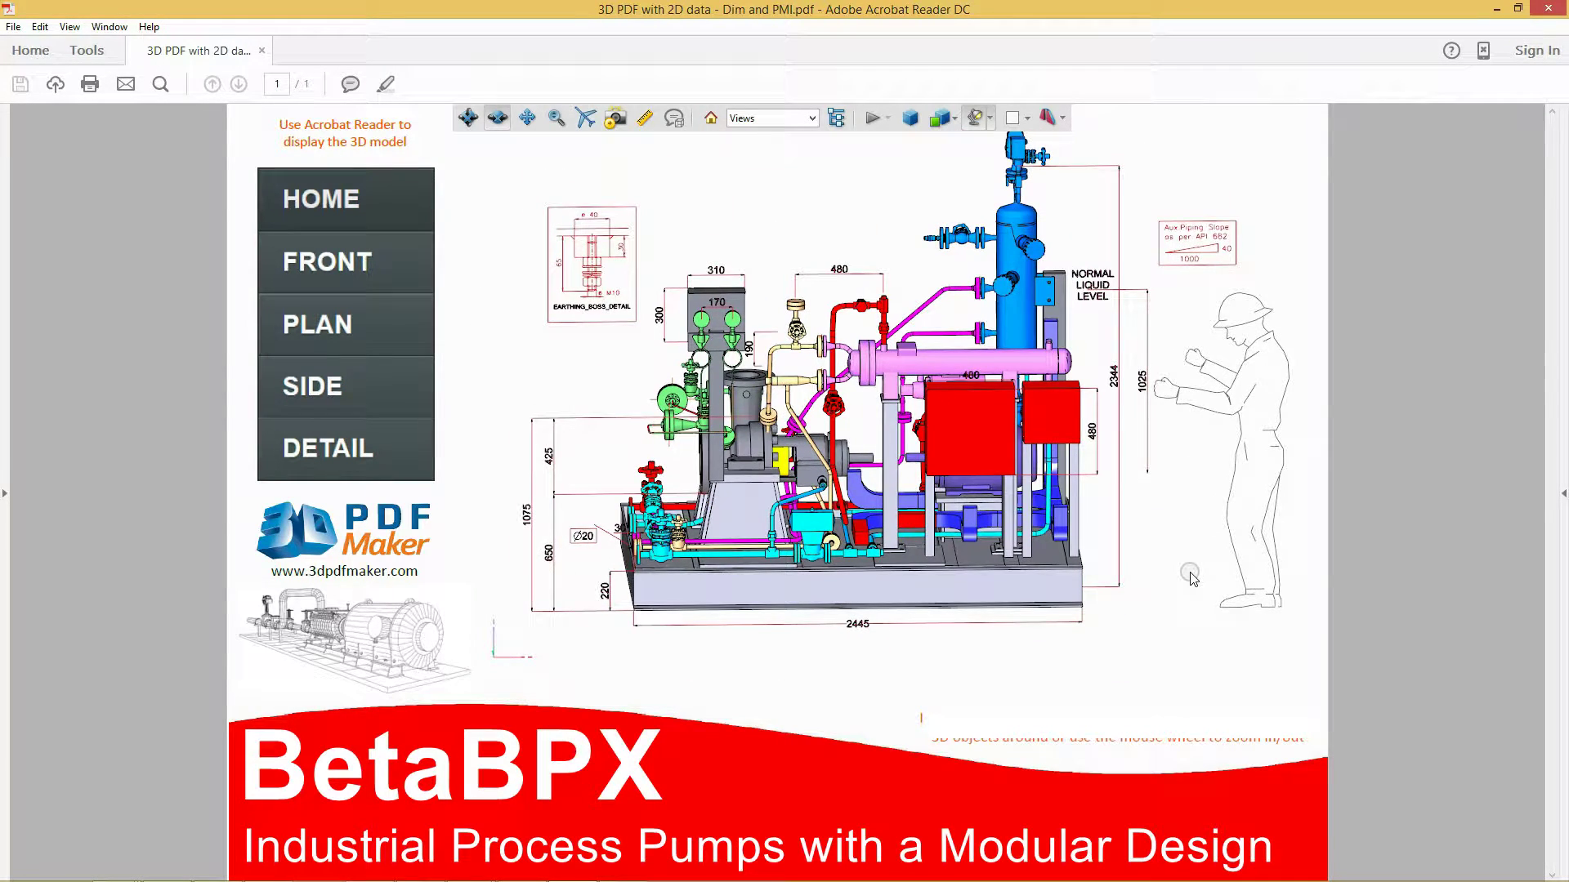
Step: Show the PLAN, SIDE and DETAIL views, then return the model to HOME
{"action": "left_click", "coordinate": [360, 329]}
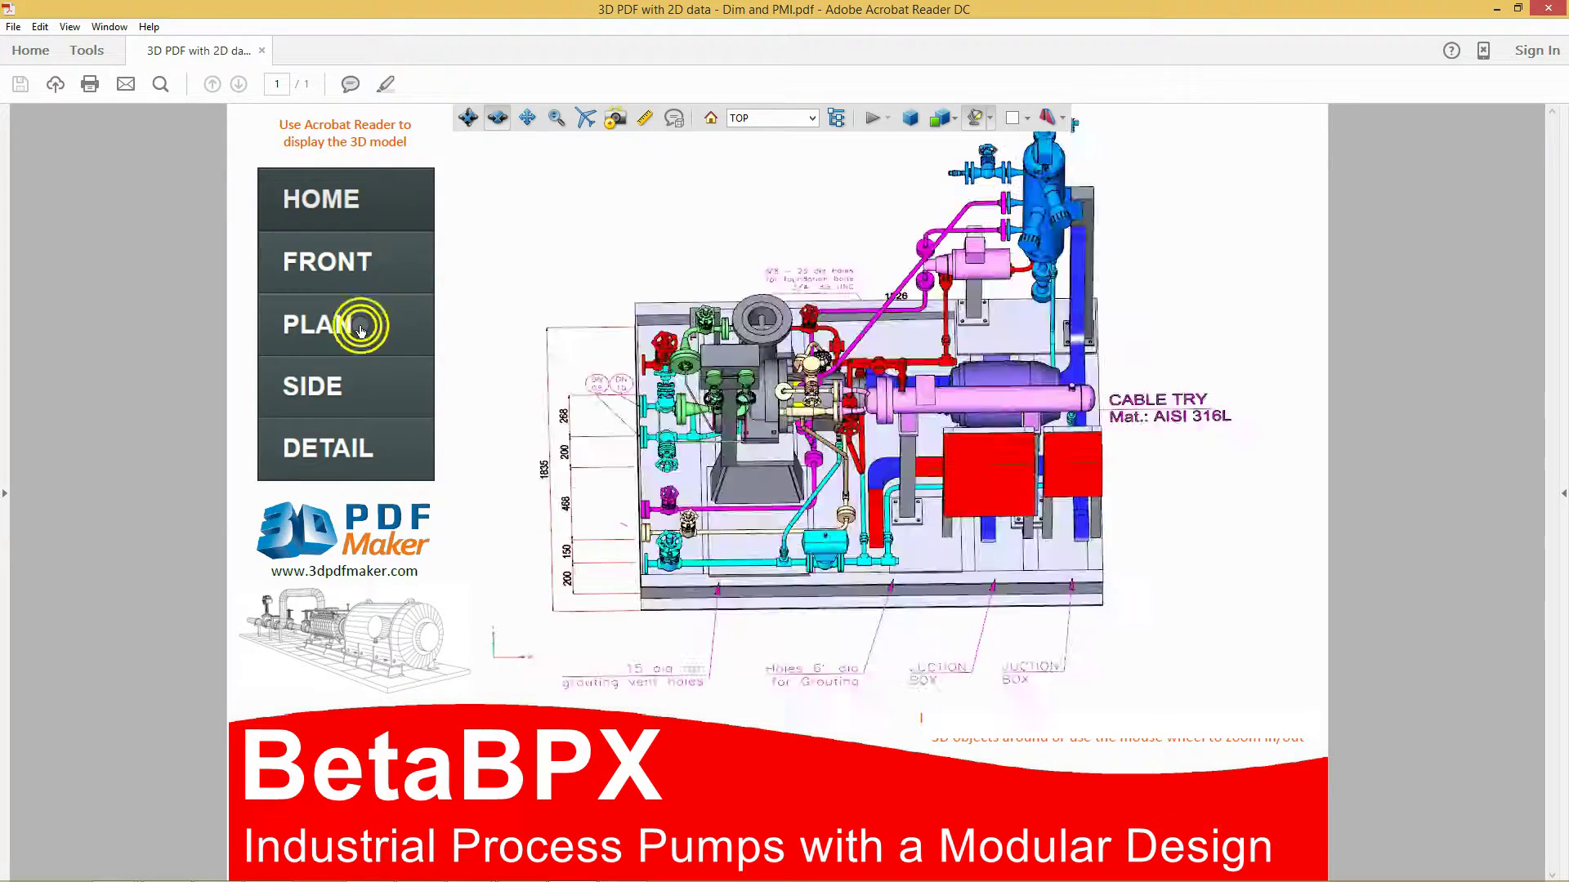
{"action": "left_click", "coordinate": [348, 388]}
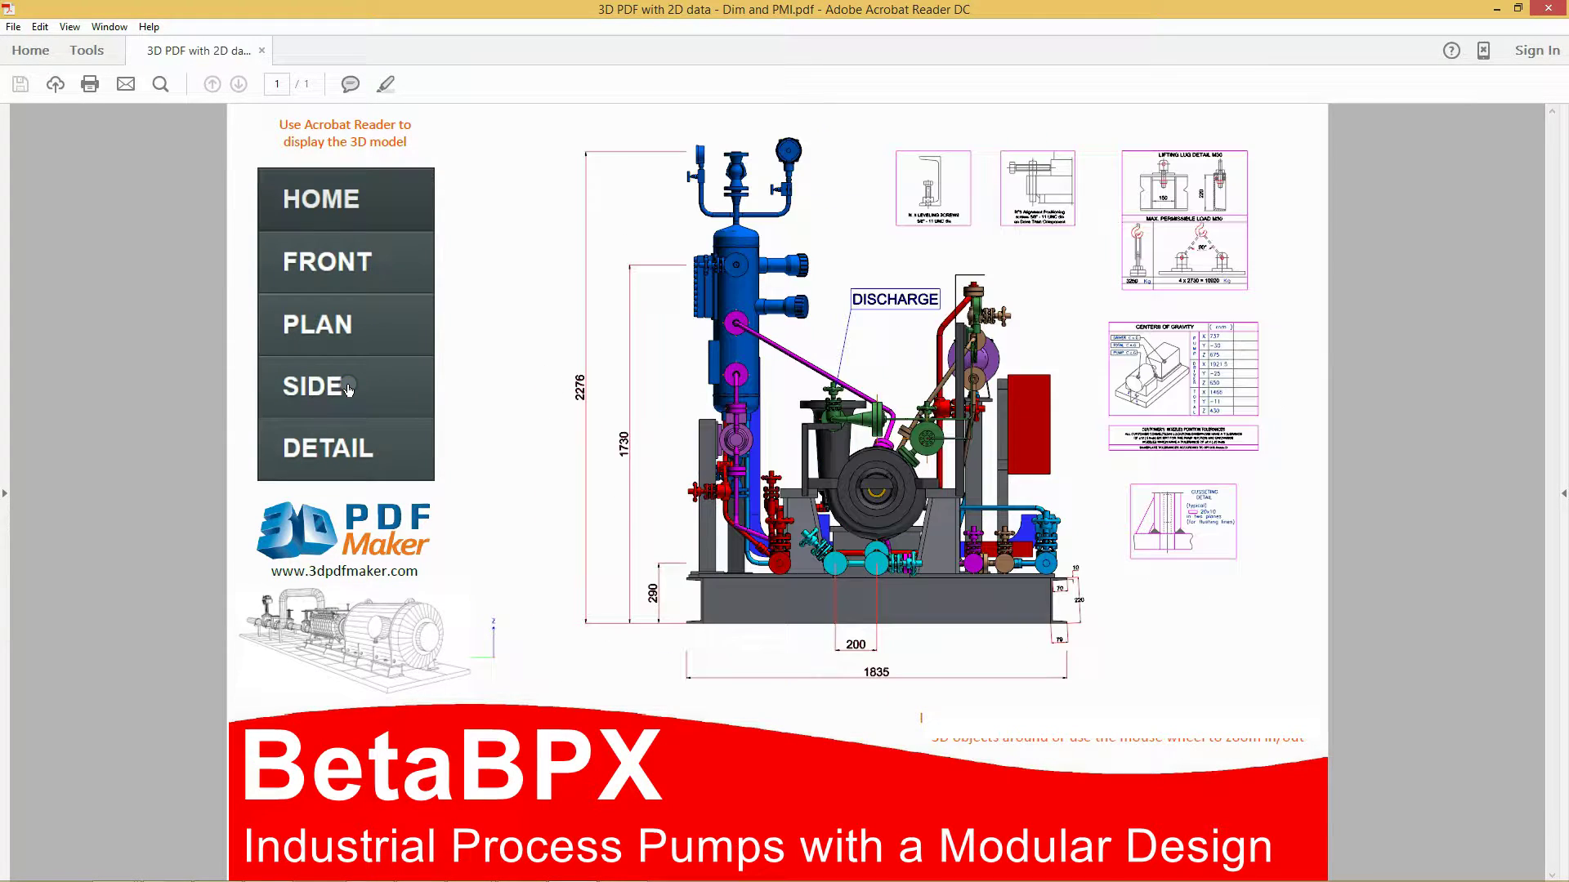
{"action": "left_click", "coordinate": [362, 464]}
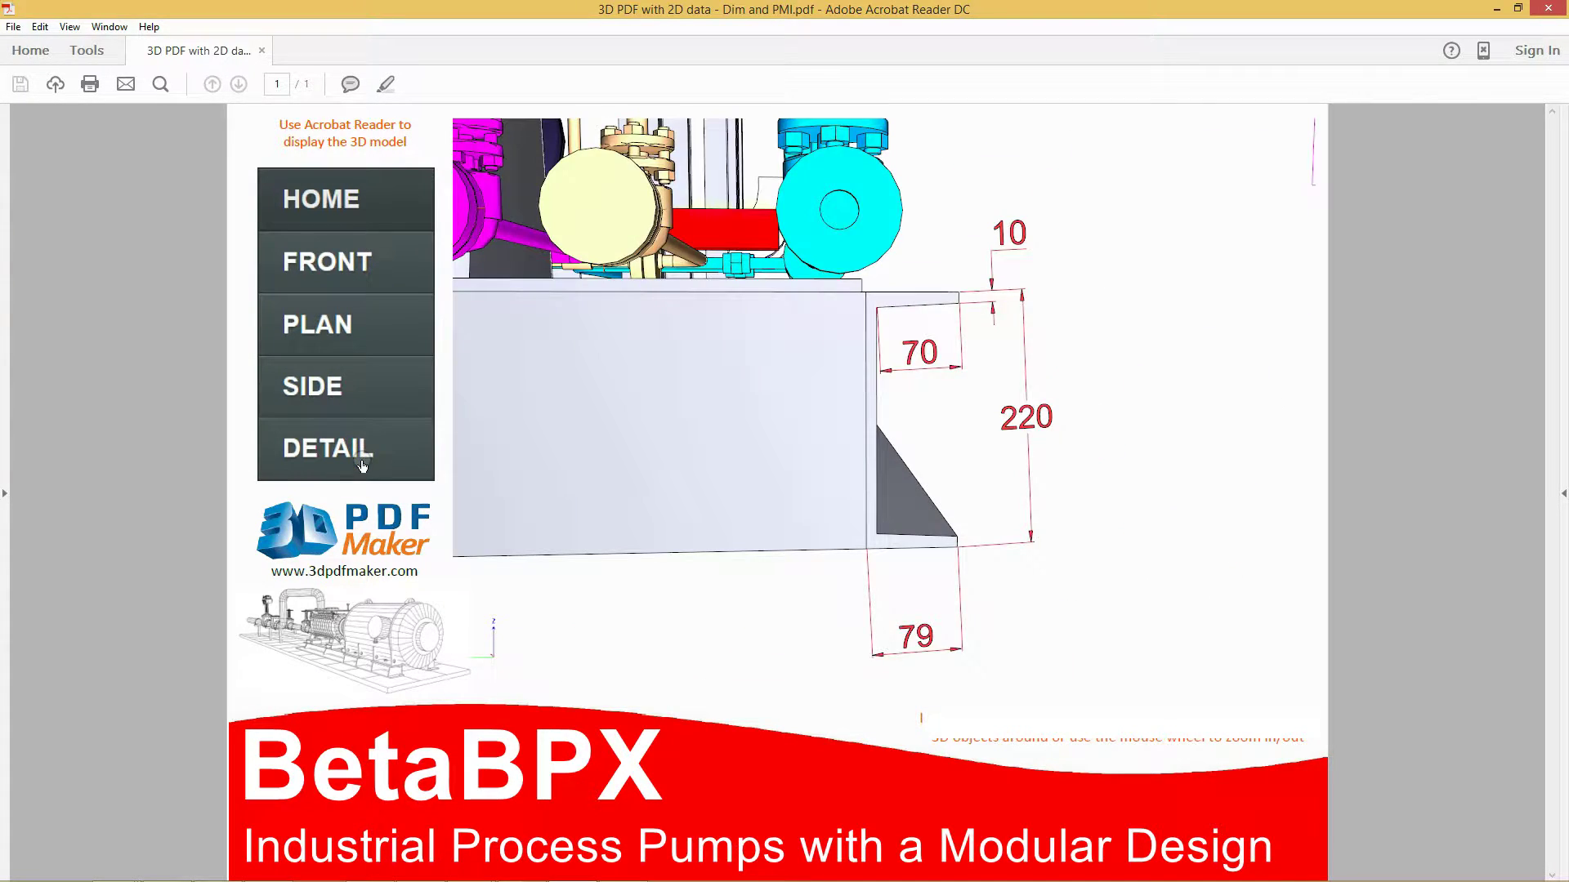
{"action": "left_click", "coordinate": [326, 201]}
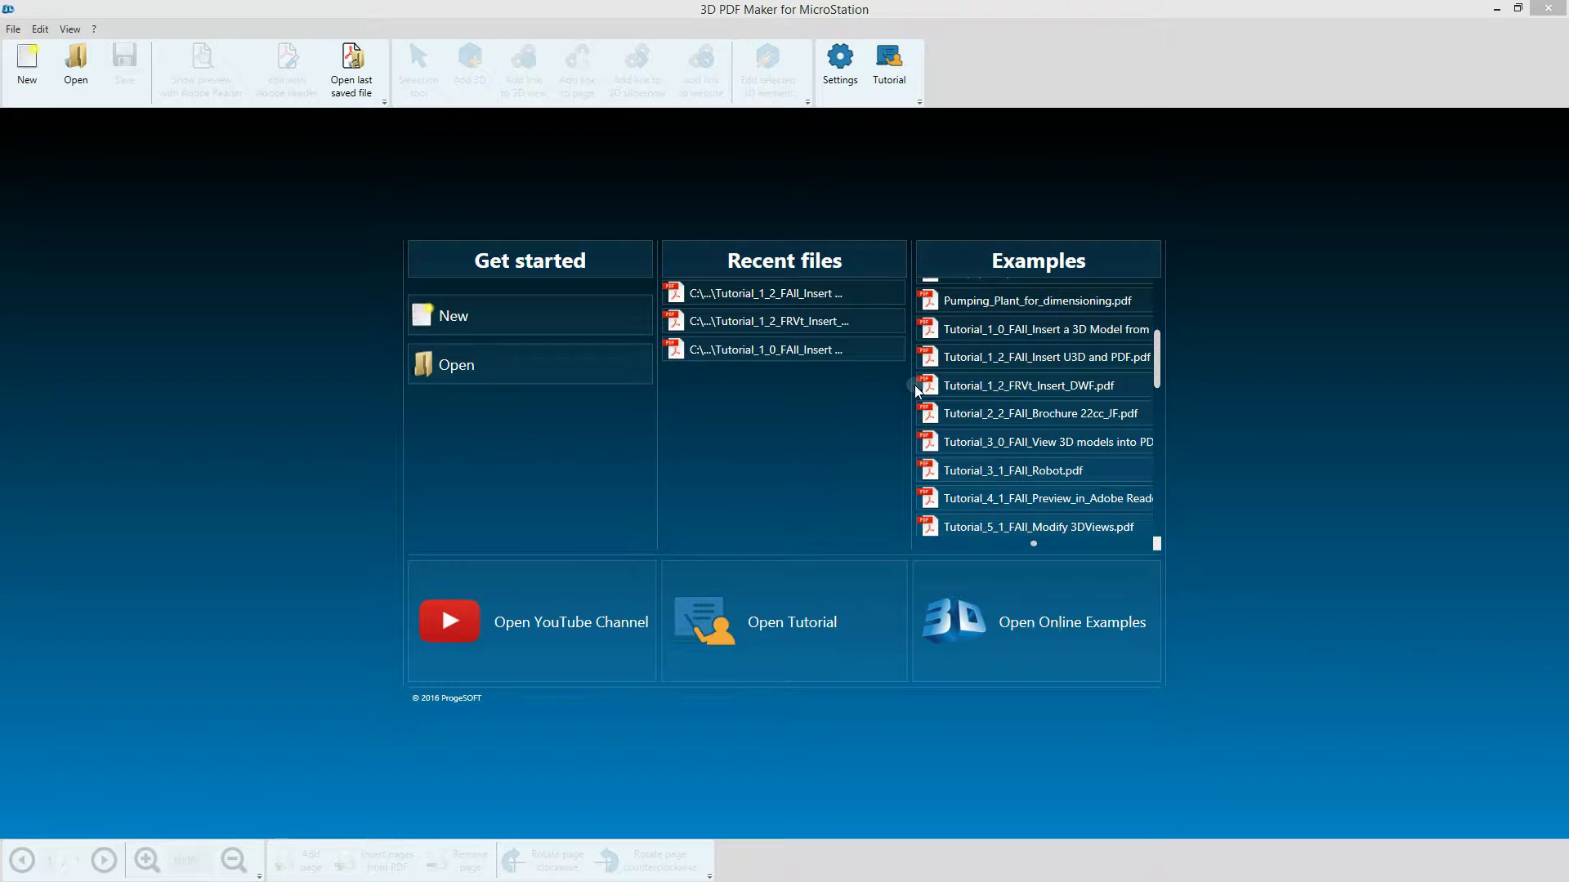
Step: Open the Tutorial_1_2_FAll_Insert U3D and PDF example and draw a 3D area over its right panel
{"action": "left_click", "coordinate": [947, 357]}
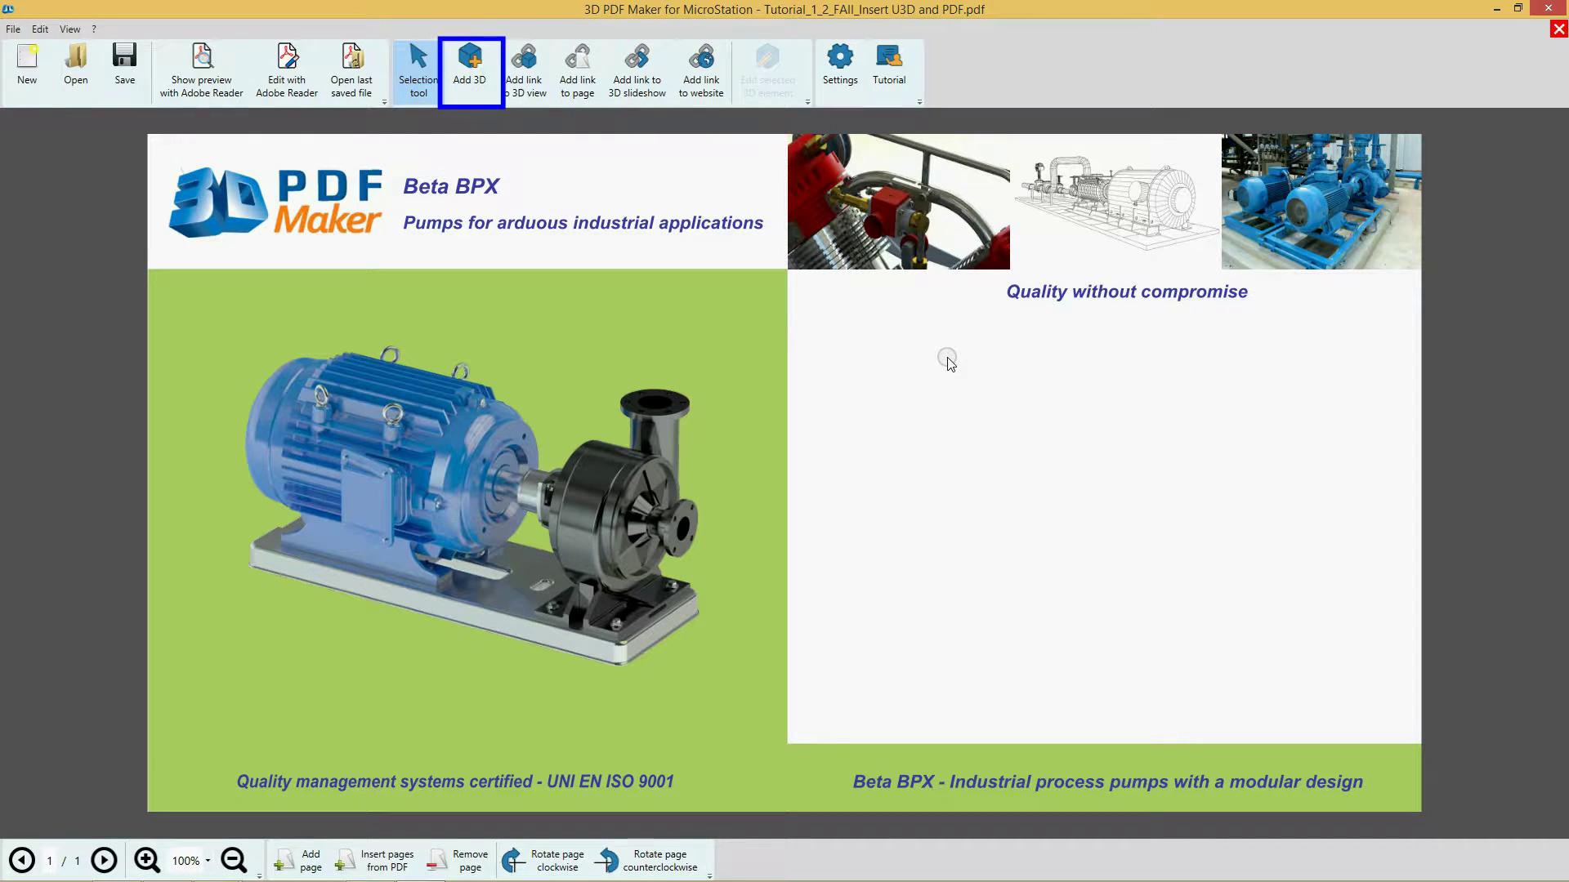
{"action": "left_click", "coordinate": [458, 62]}
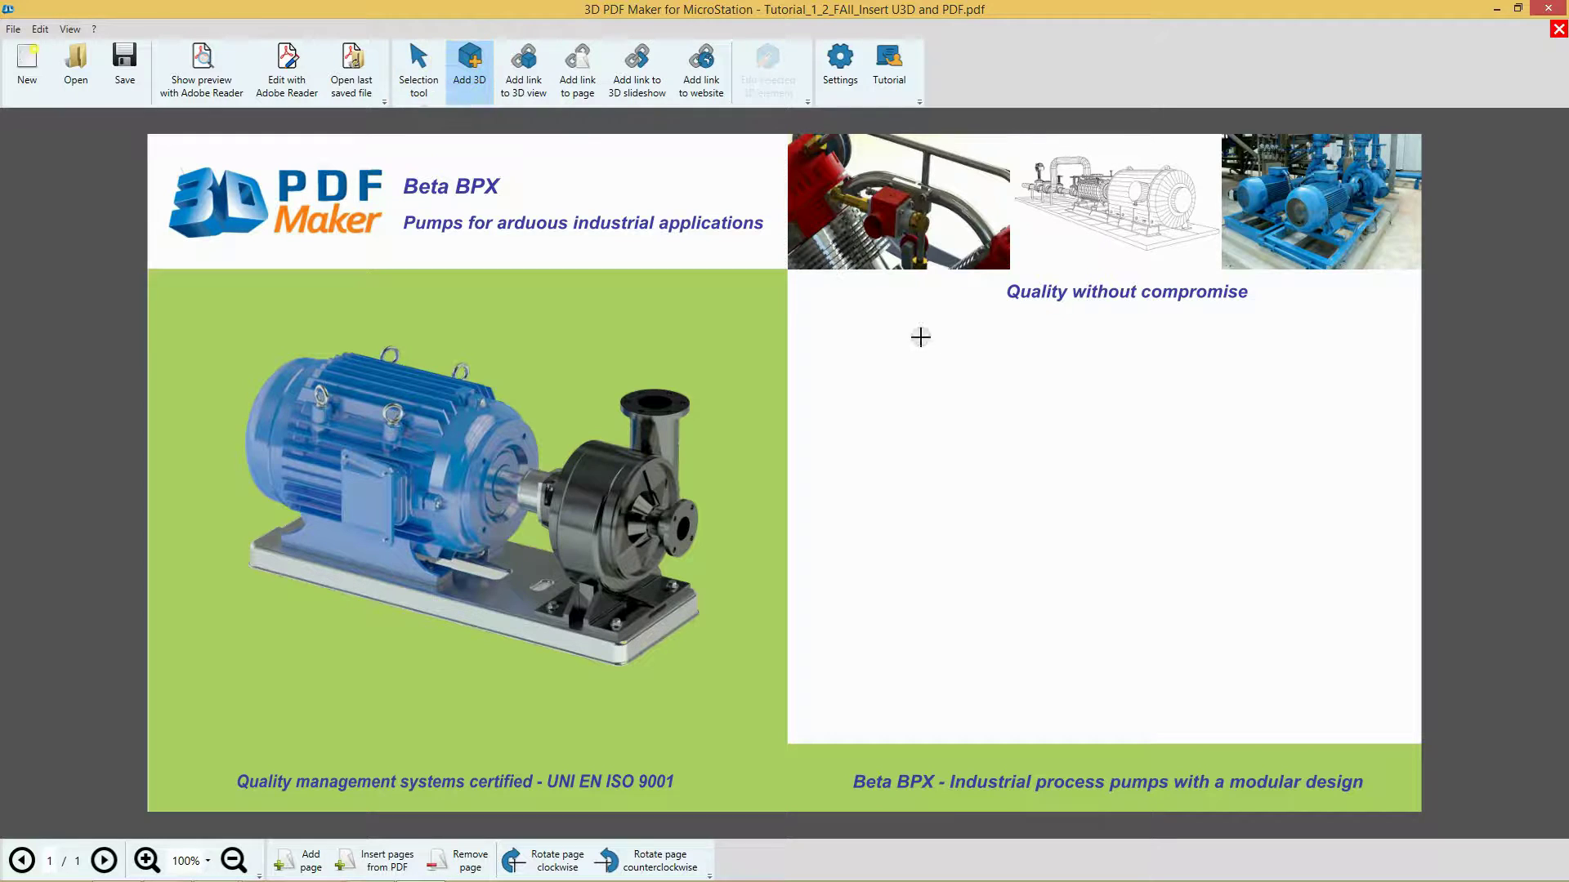
{"action": "left_click_drag", "start_coordinate": [792, 306], "coordinate": [1418, 741]}
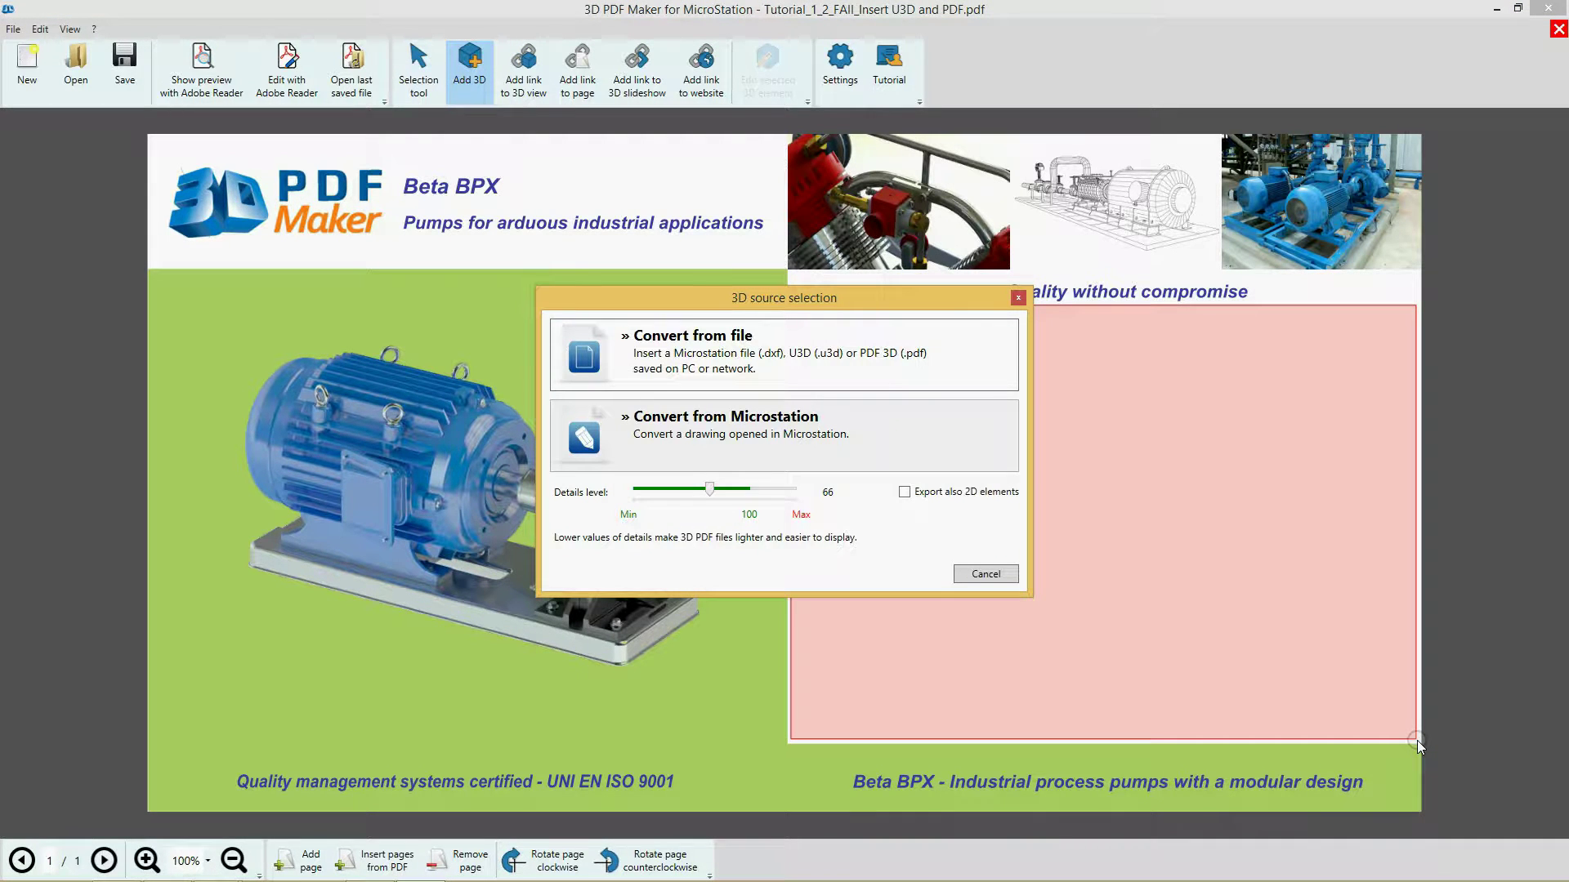
Step: Convert from file using the U3D Files filter, loading Pumping_Plant_for_dimensioning.u3d
{"action": "left_click", "coordinate": [886, 338]}
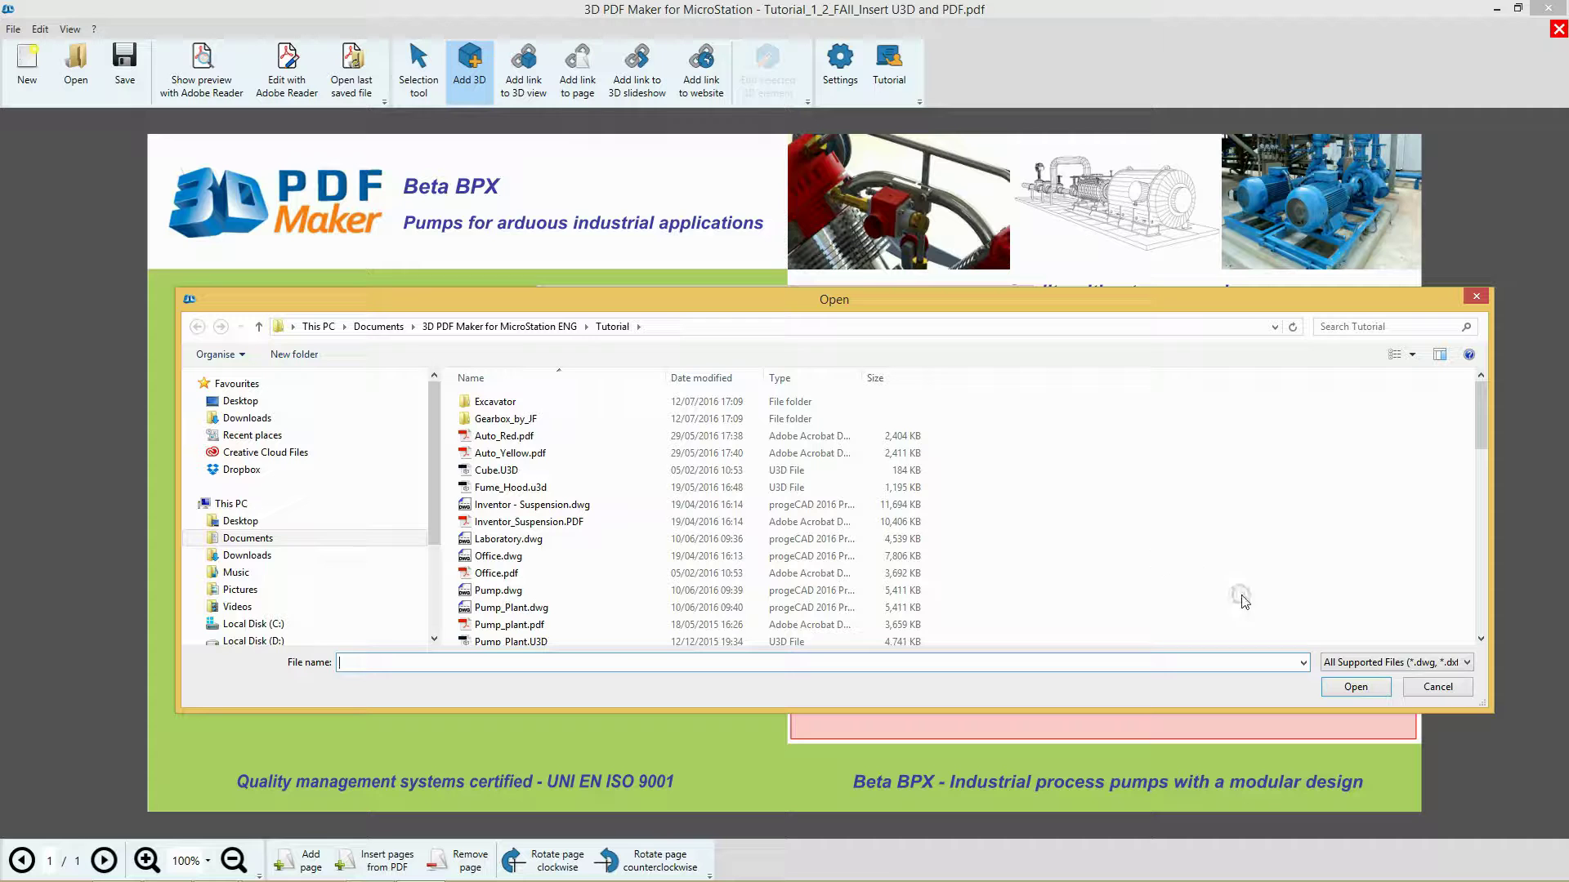
{"action": "left_click", "coordinate": [1407, 662]}
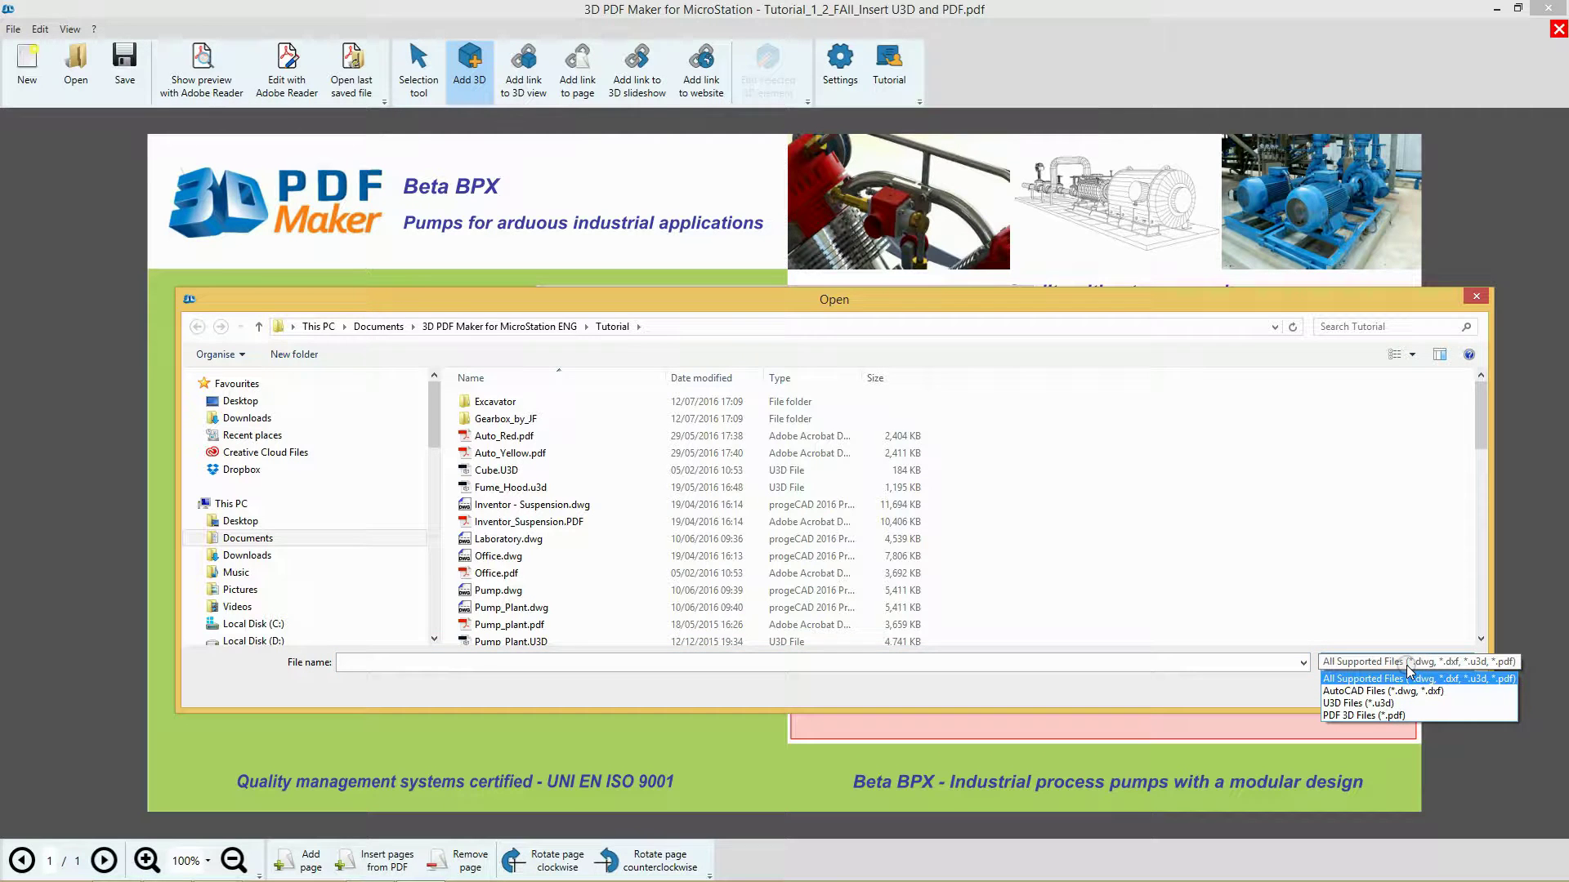
{"action": "left_click", "coordinate": [1383, 703]}
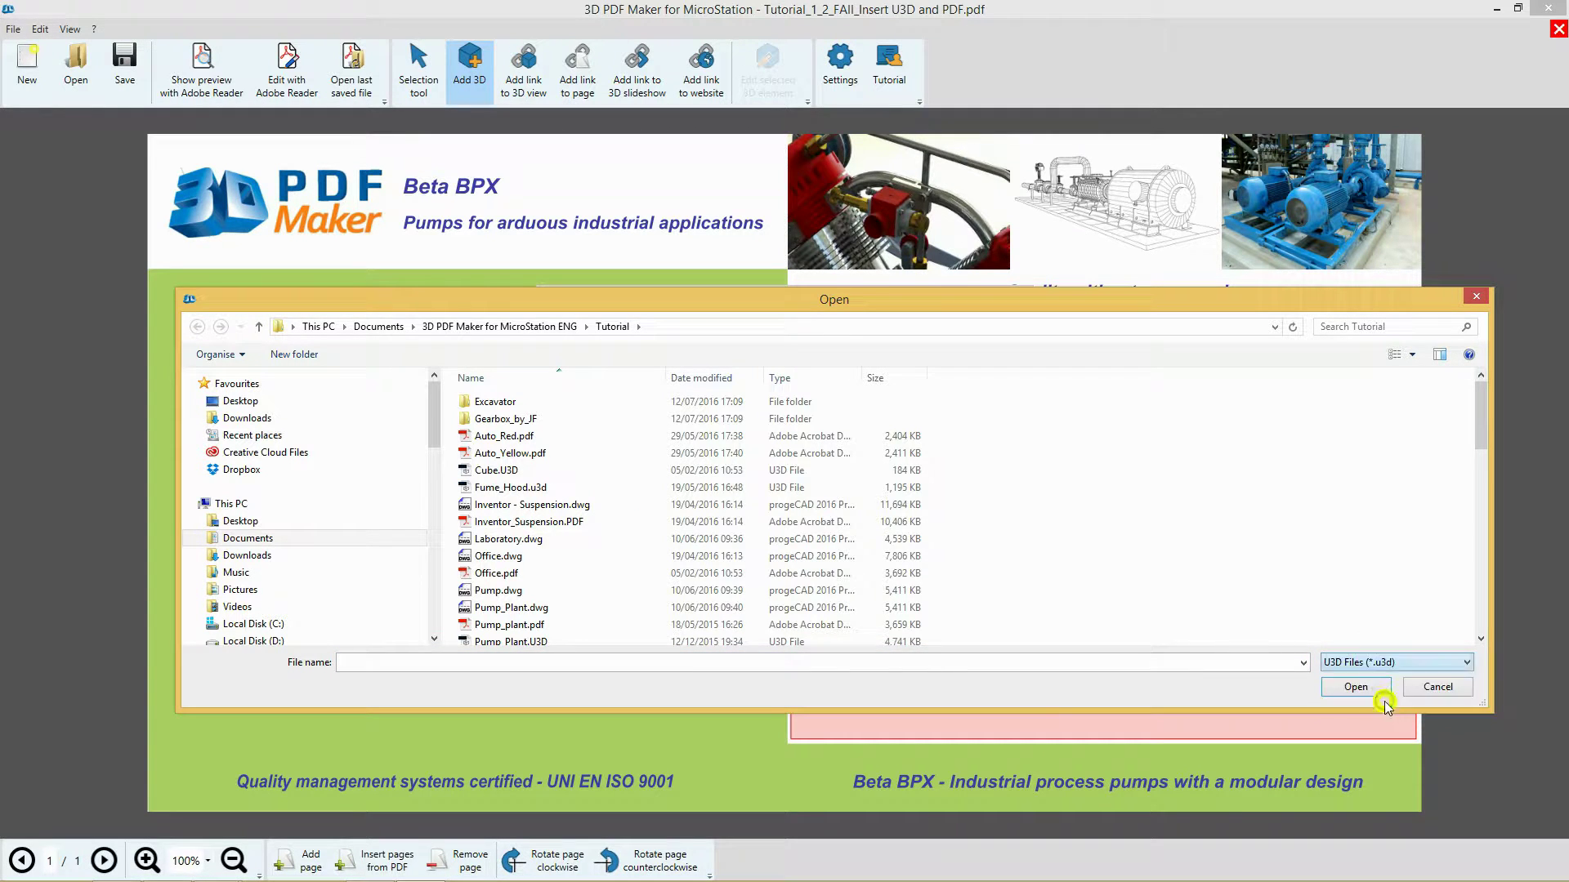
{"action": "left_click", "coordinate": [625, 504]}
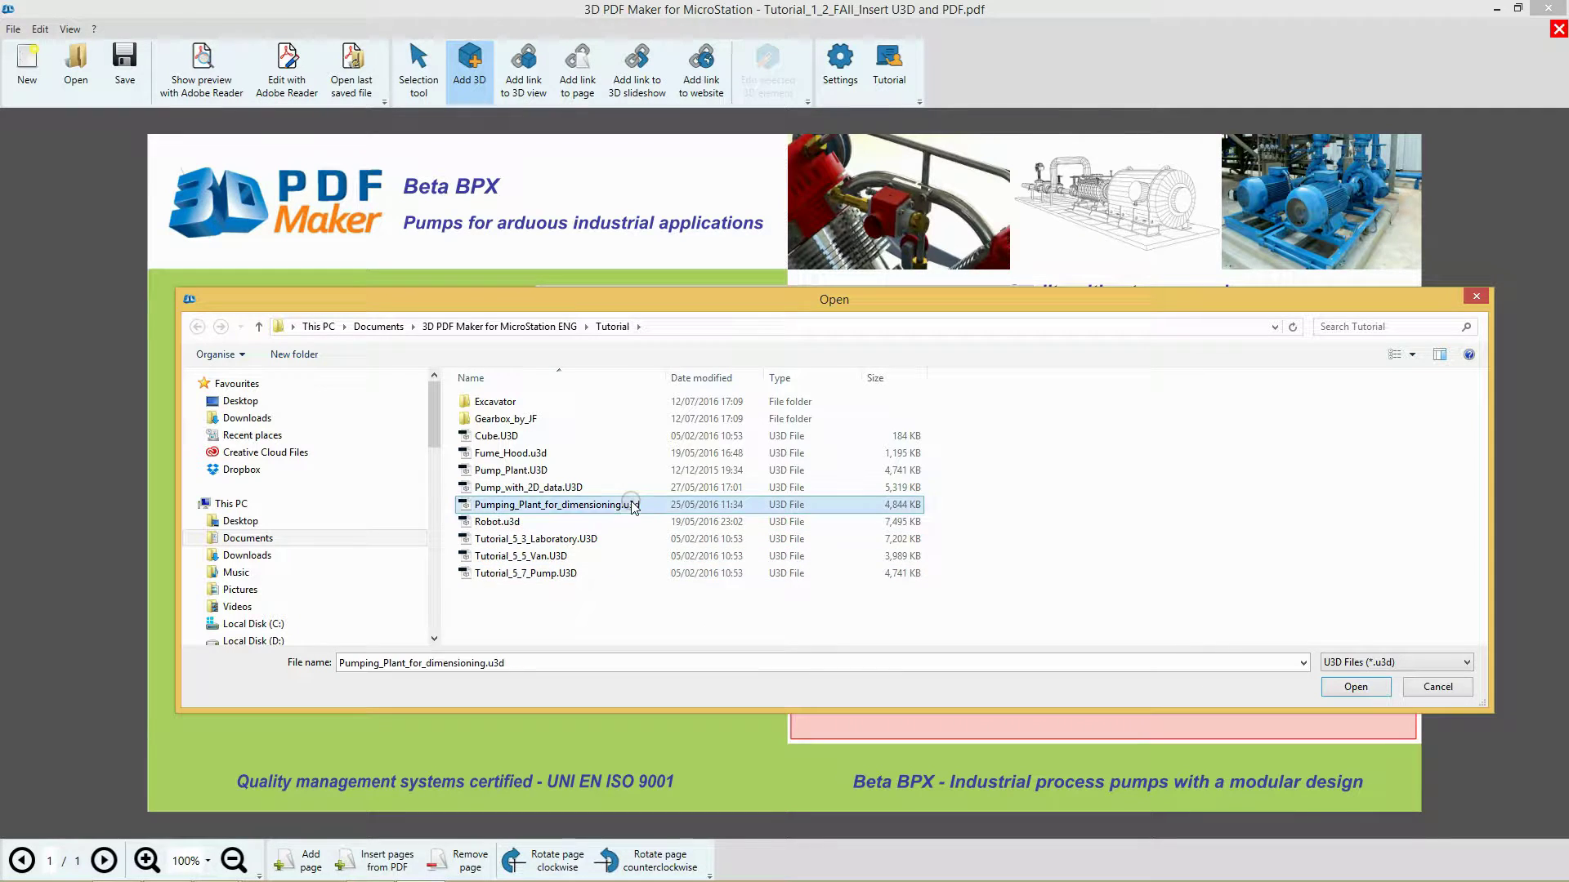
{"action": "left_click", "coordinate": [1357, 688]}
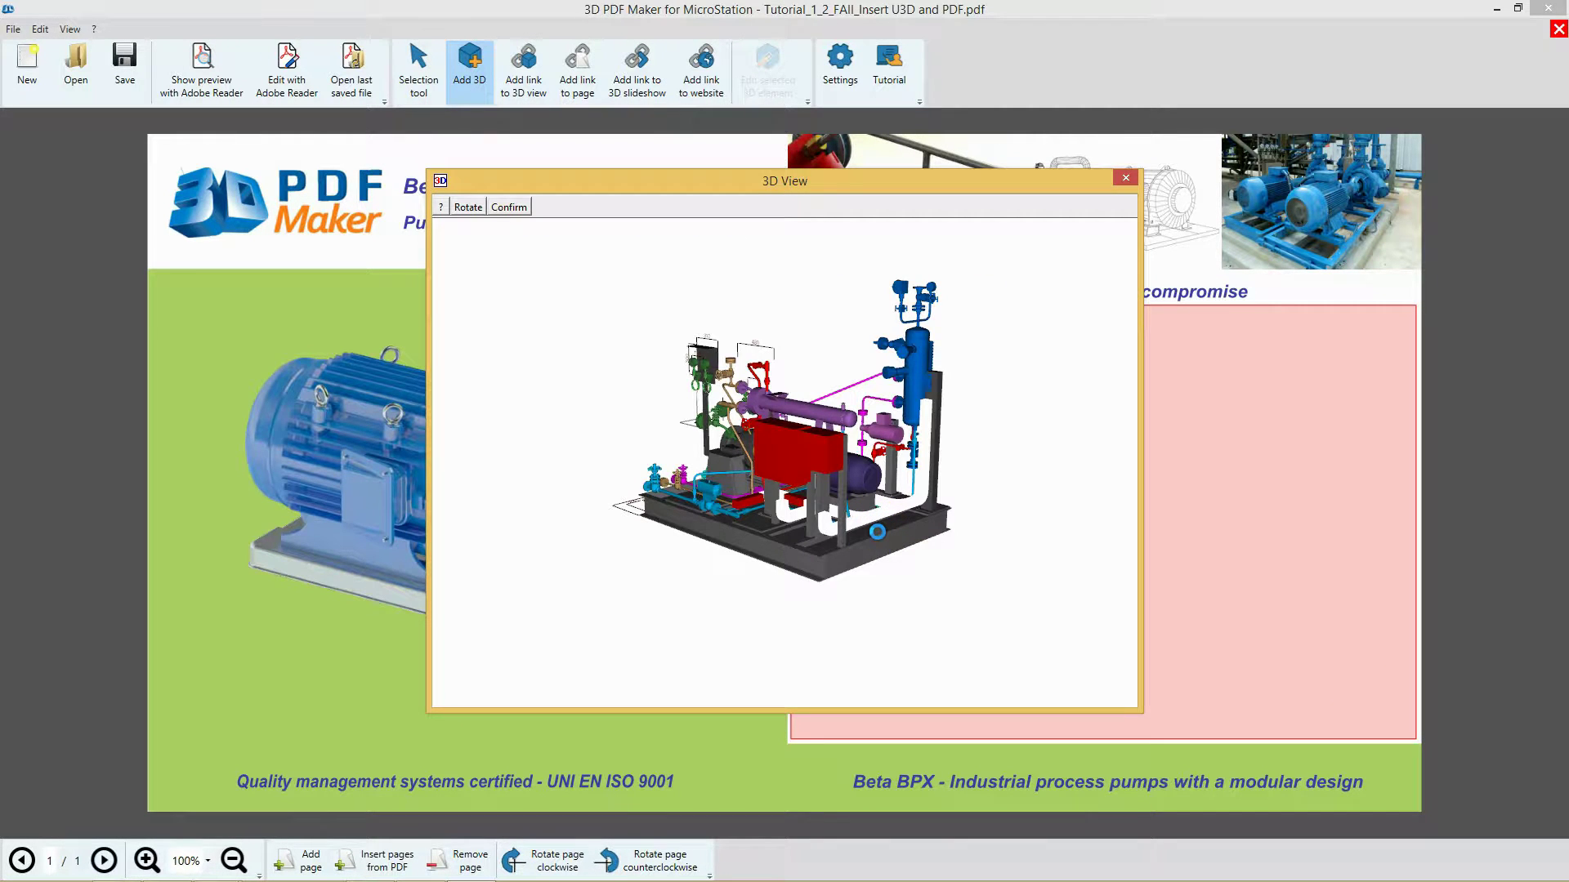
{"action": "left_click", "coordinate": [877, 531]}
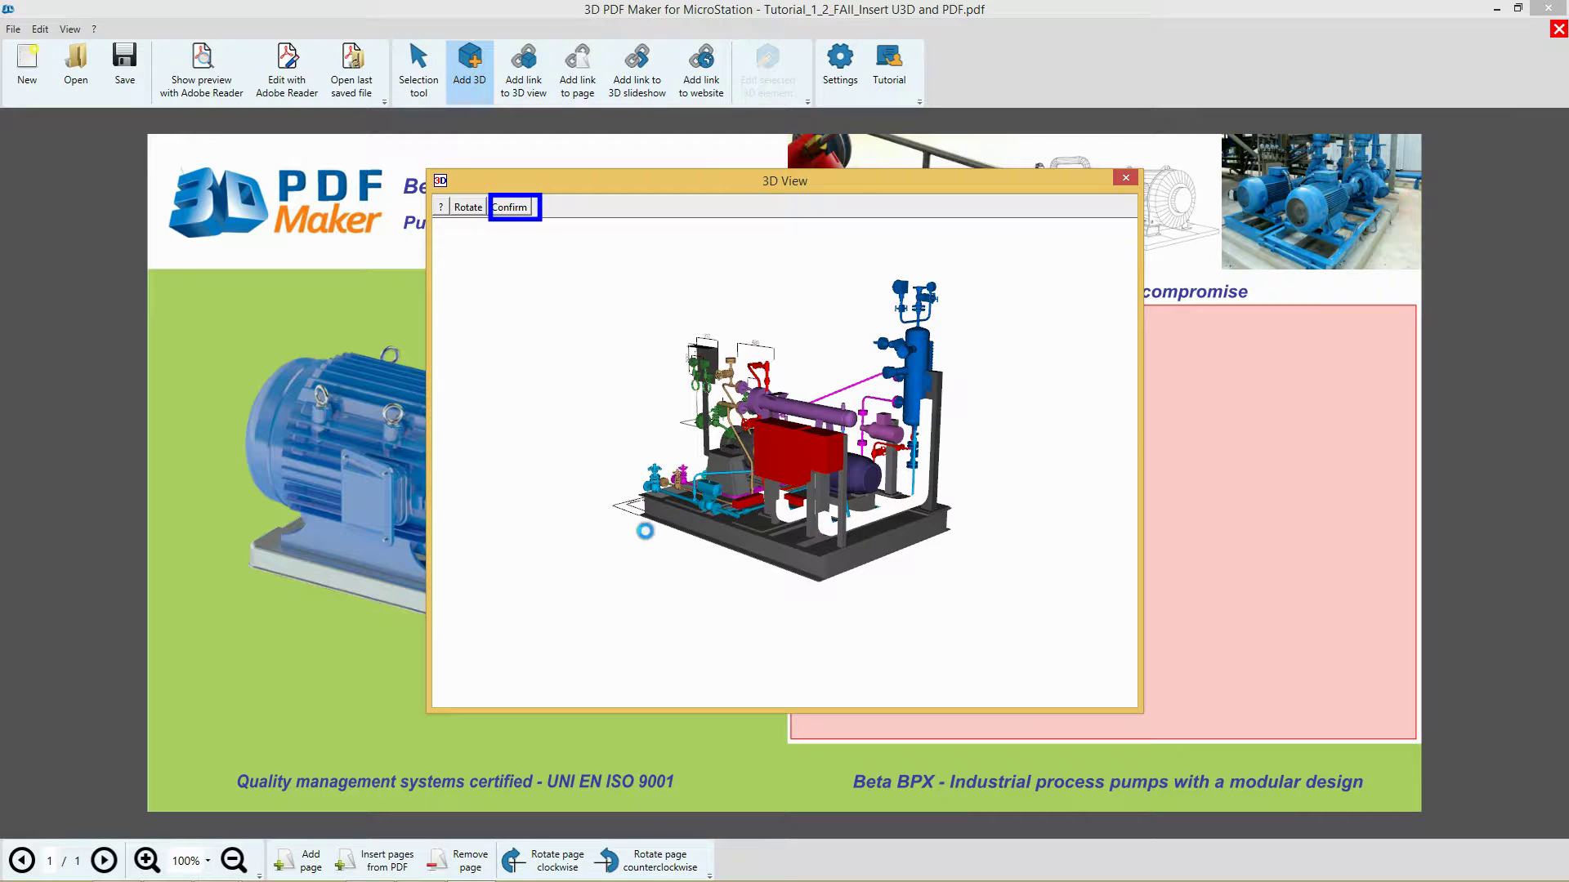
Step: Bring up the 3D view tools and pan the pumping plant slightly left and down
{"action": "left_click", "coordinate": [513, 208]}
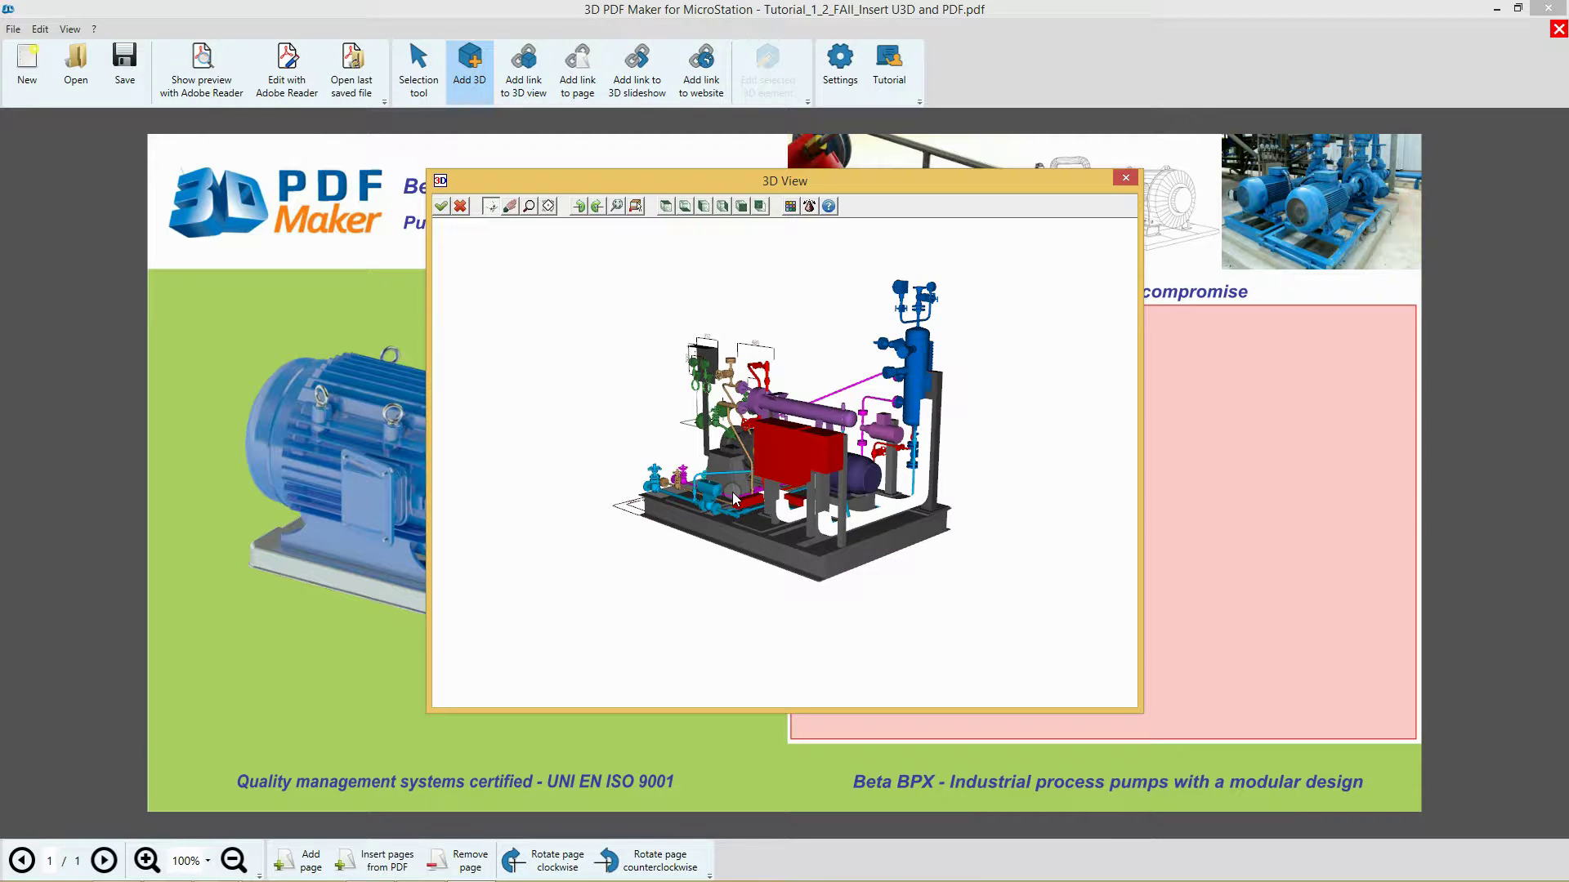
{"action": "scroll", "coordinate": [769, 515], "scroll_direction": "up", "scroll_amount": 1}
{"action": "scroll", "coordinate": [770, 515], "scroll_direction": "up", "scroll_amount": 1}
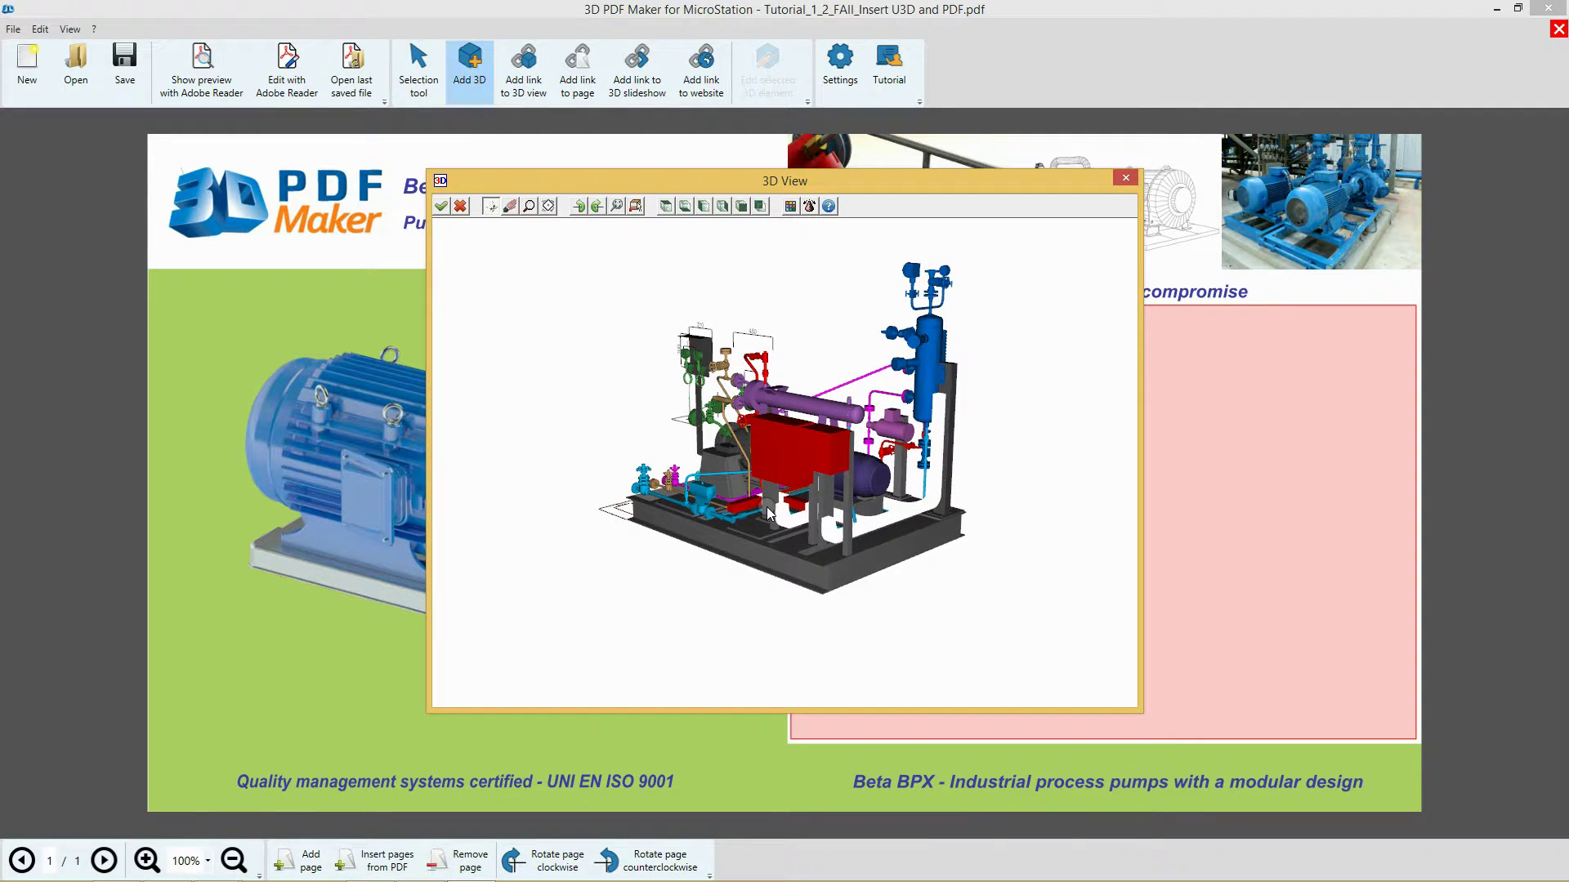
{"action": "scroll", "coordinate": [769, 515], "scroll_direction": "up", "scroll_amount": 1}
{"action": "scroll", "coordinate": [771, 515], "scroll_direction": "up", "scroll_amount": 1}
{"action": "scroll", "coordinate": [769, 514], "scroll_direction": "up", "scroll_amount": 1}
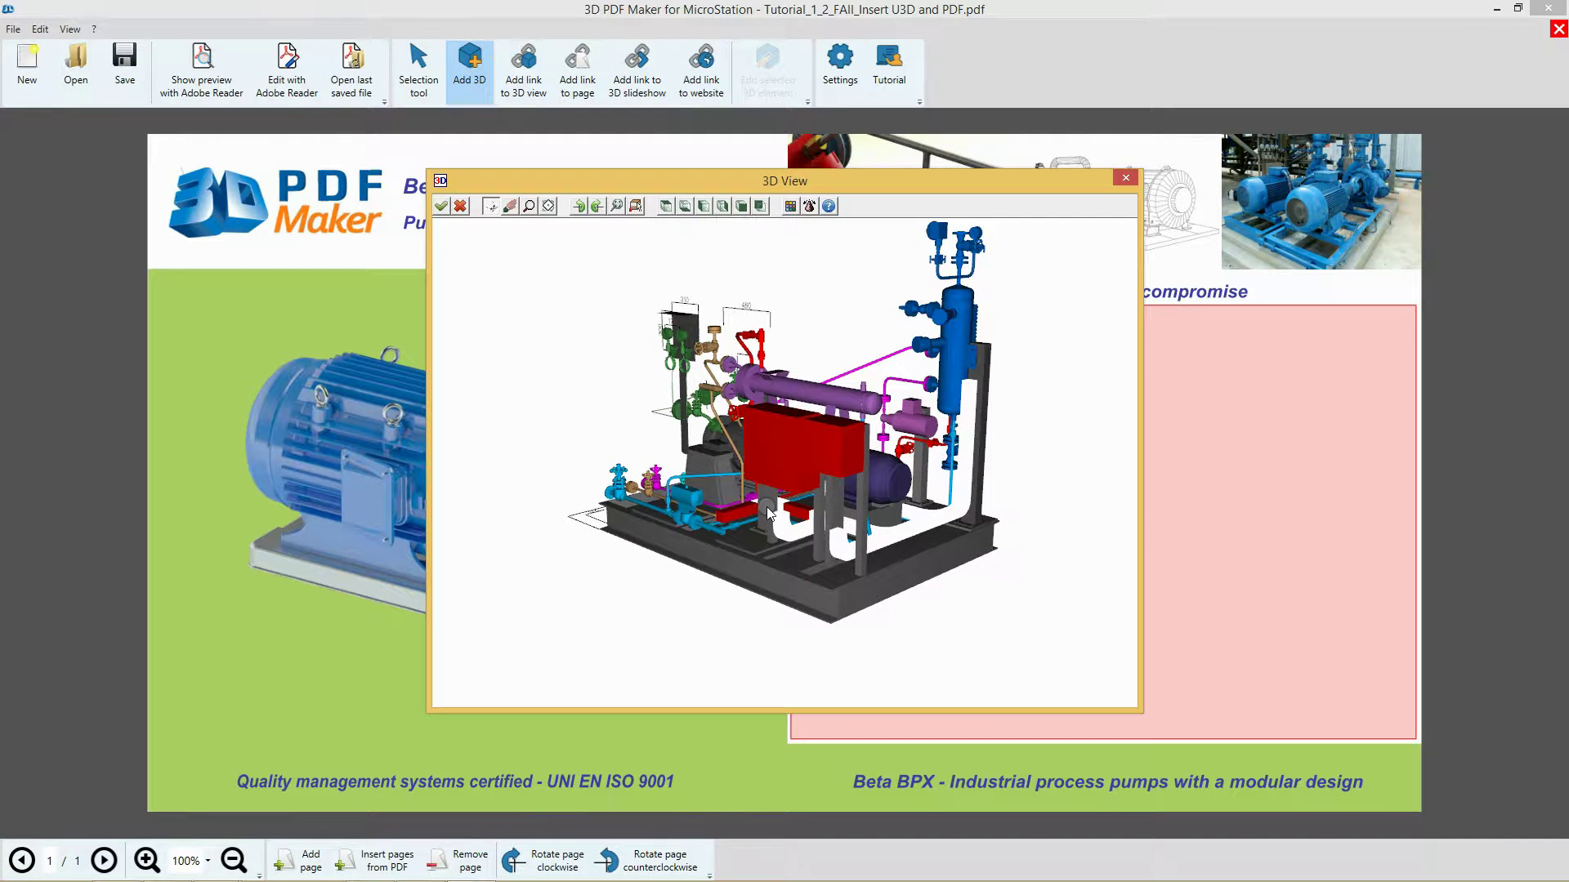
{"action": "scroll", "coordinate": [768, 516], "scroll_direction": "up", "scroll_amount": 1}
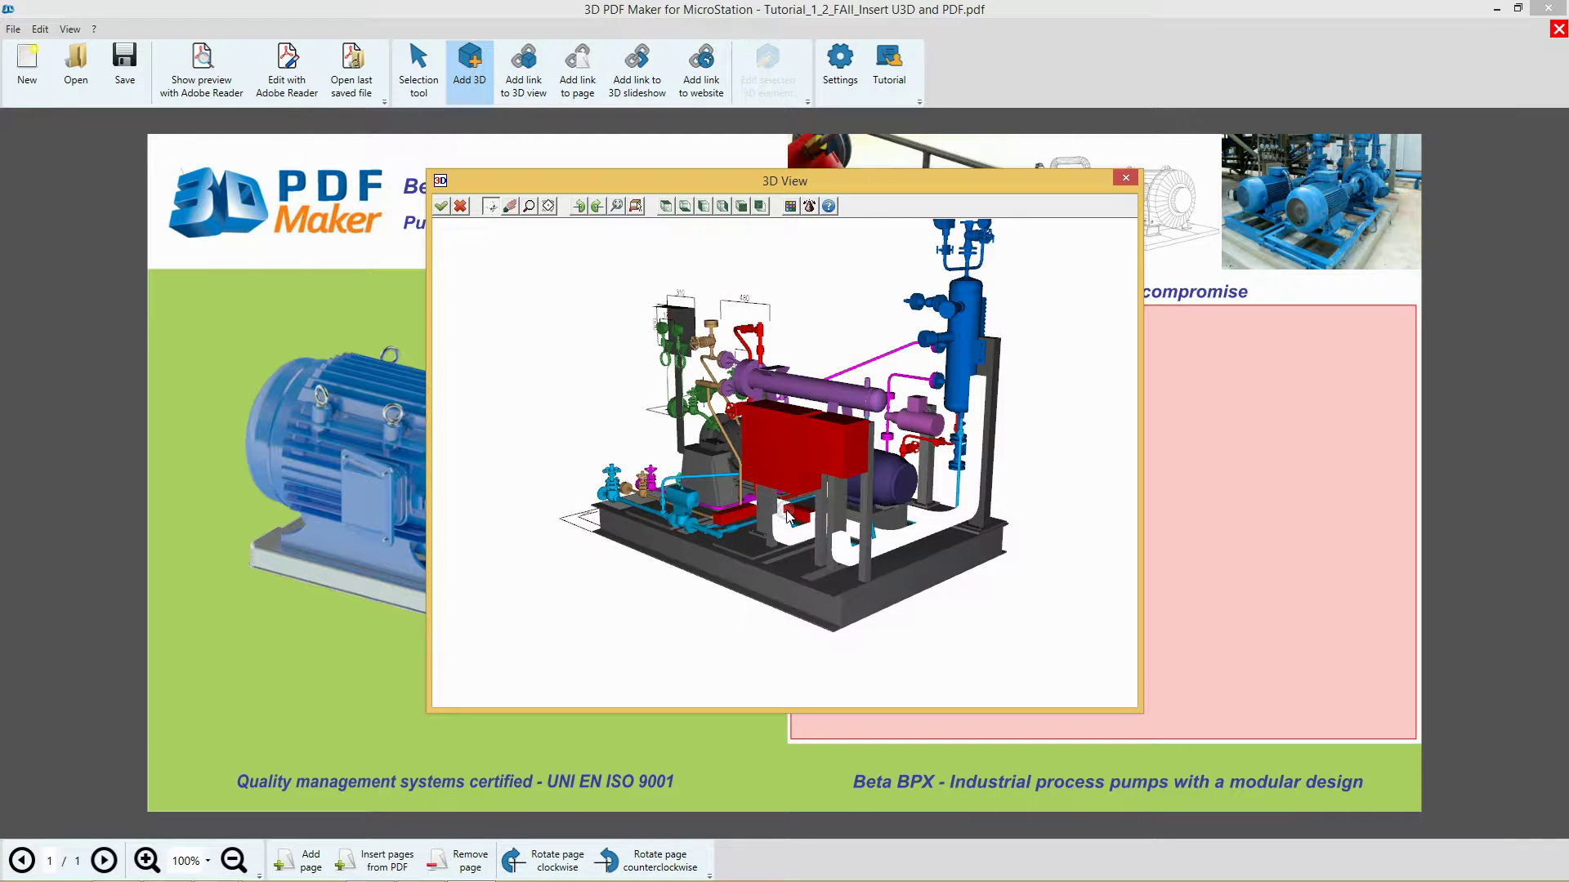
{"action": "left_click", "coordinate": [512, 207]}
{"action": "left_click_drag", "start_coordinate": [757, 401], "coordinate": [739, 414]}
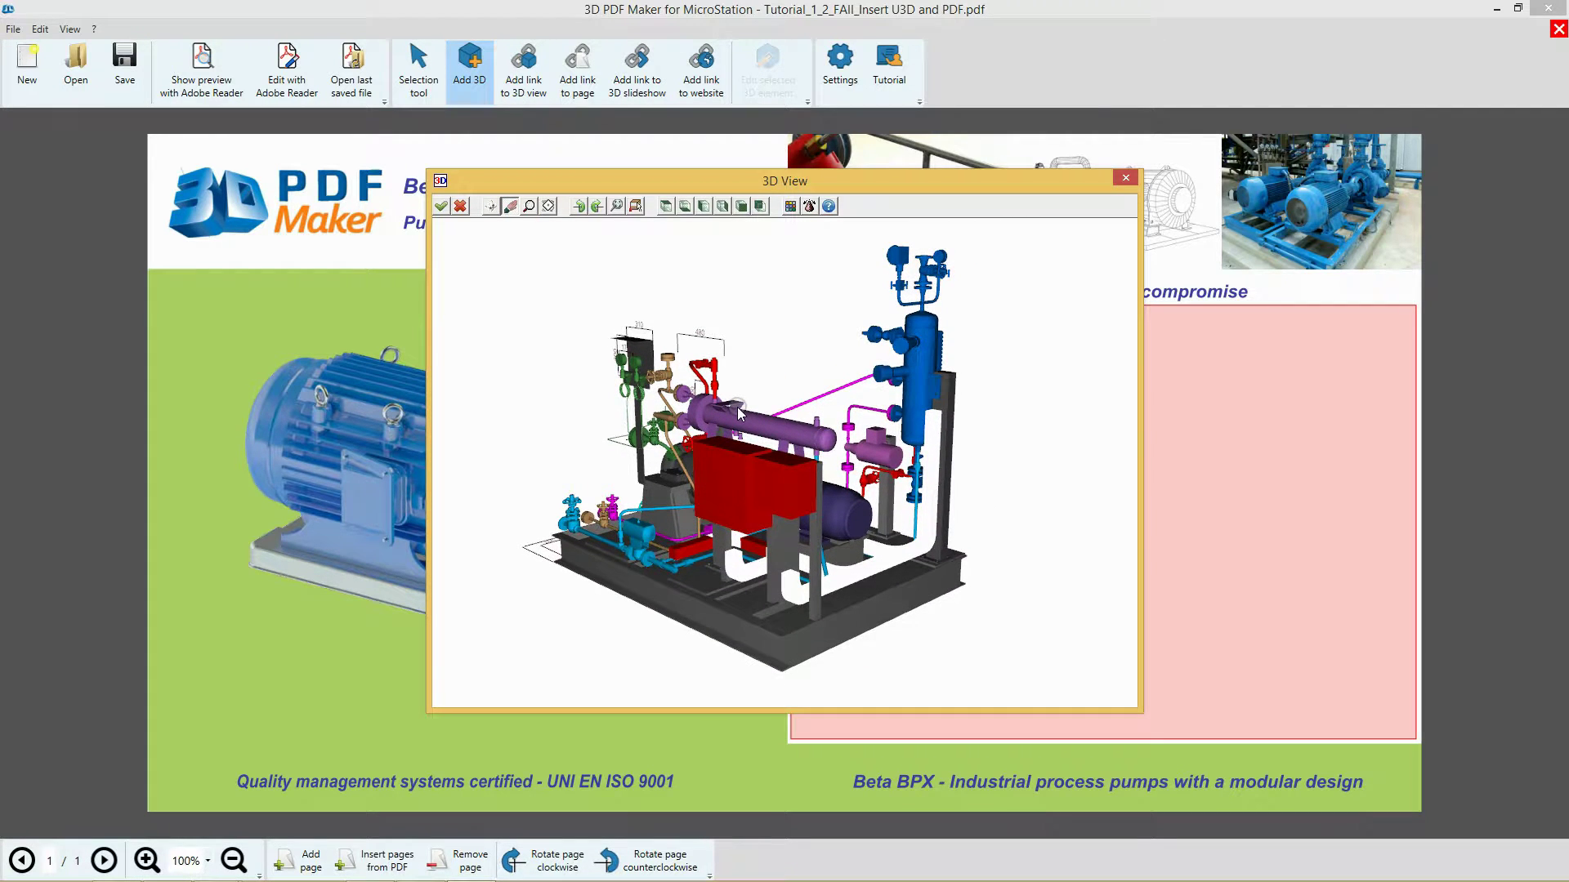
Step: Confirm the 3D view with the green check and launch the Adobe Reader preview
{"action": "left_click", "coordinate": [439, 207]}
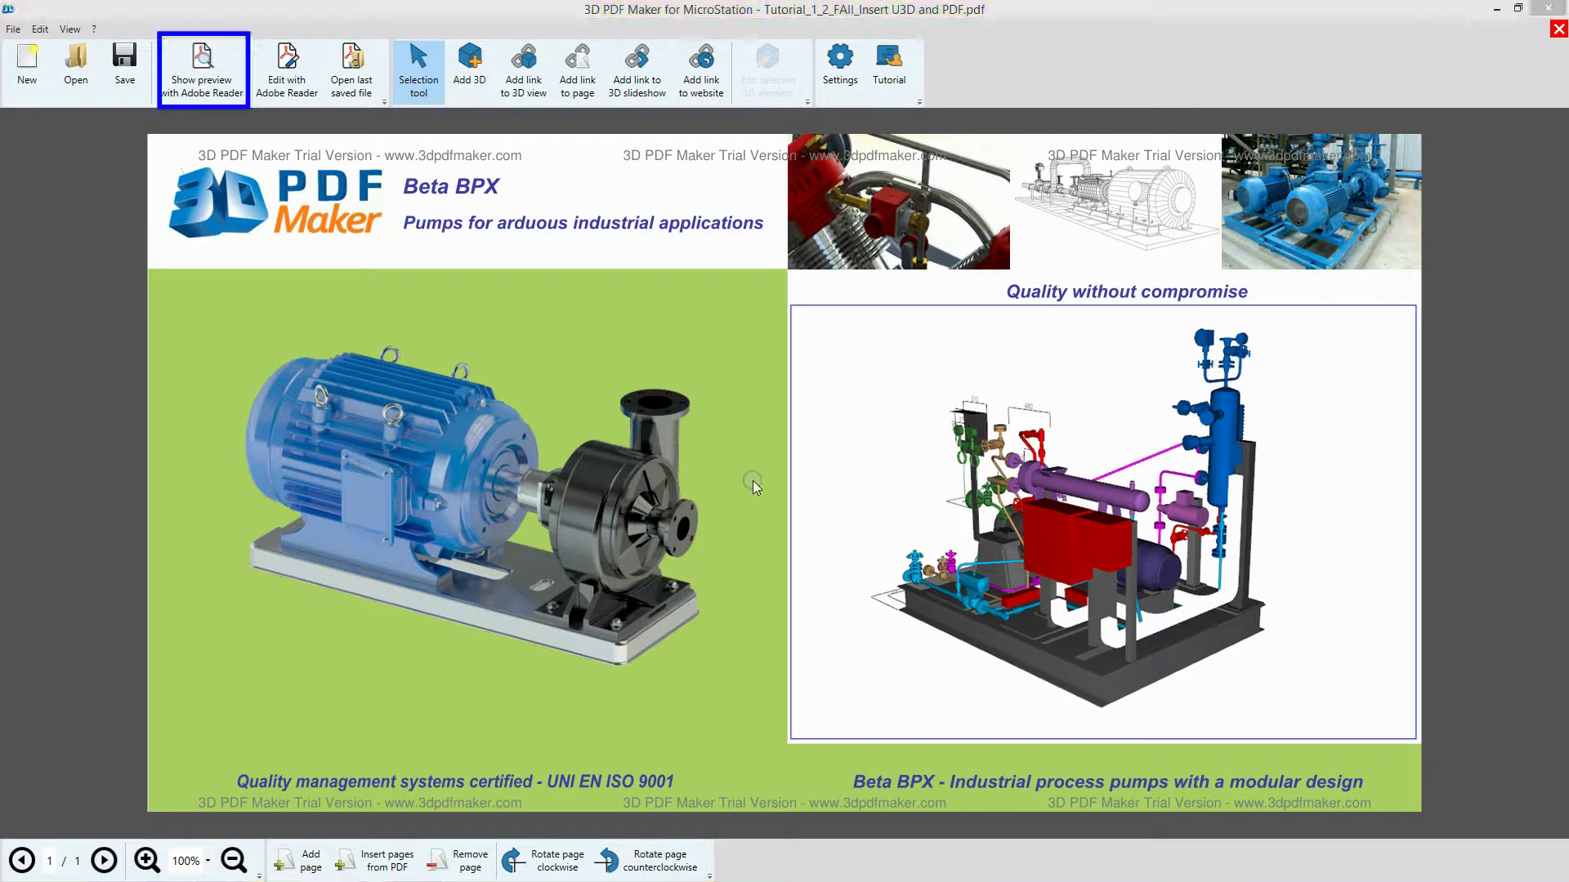
{"action": "left_click", "coordinate": [230, 62]}
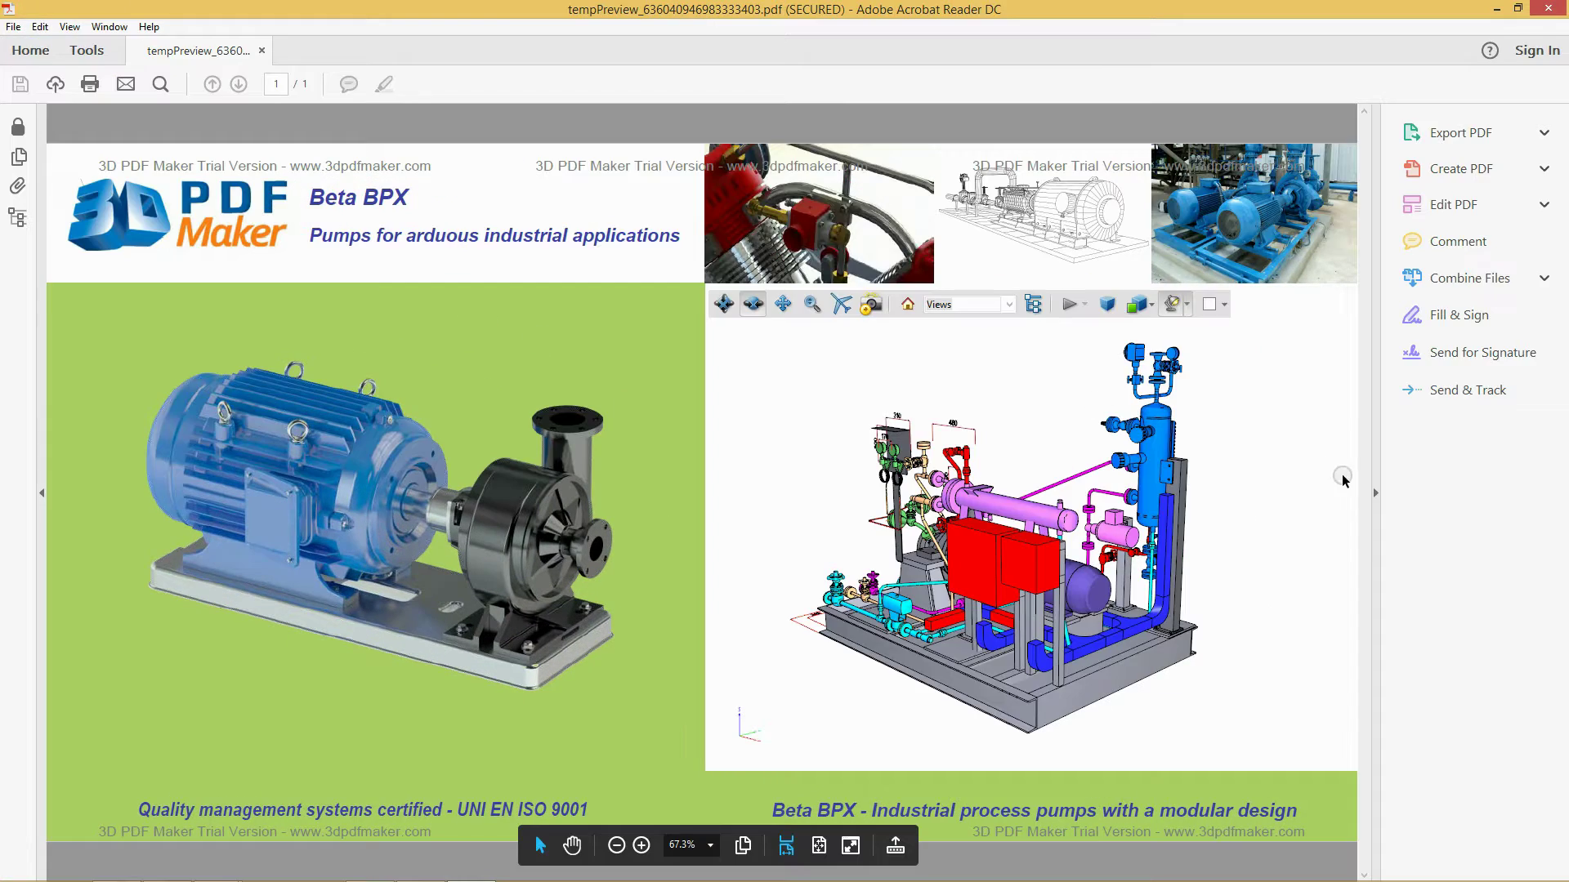
Step: Collapse the Tools pane and rotate the pump model around to its dimensioned side
{"action": "left_click", "coordinate": [1375, 493]}
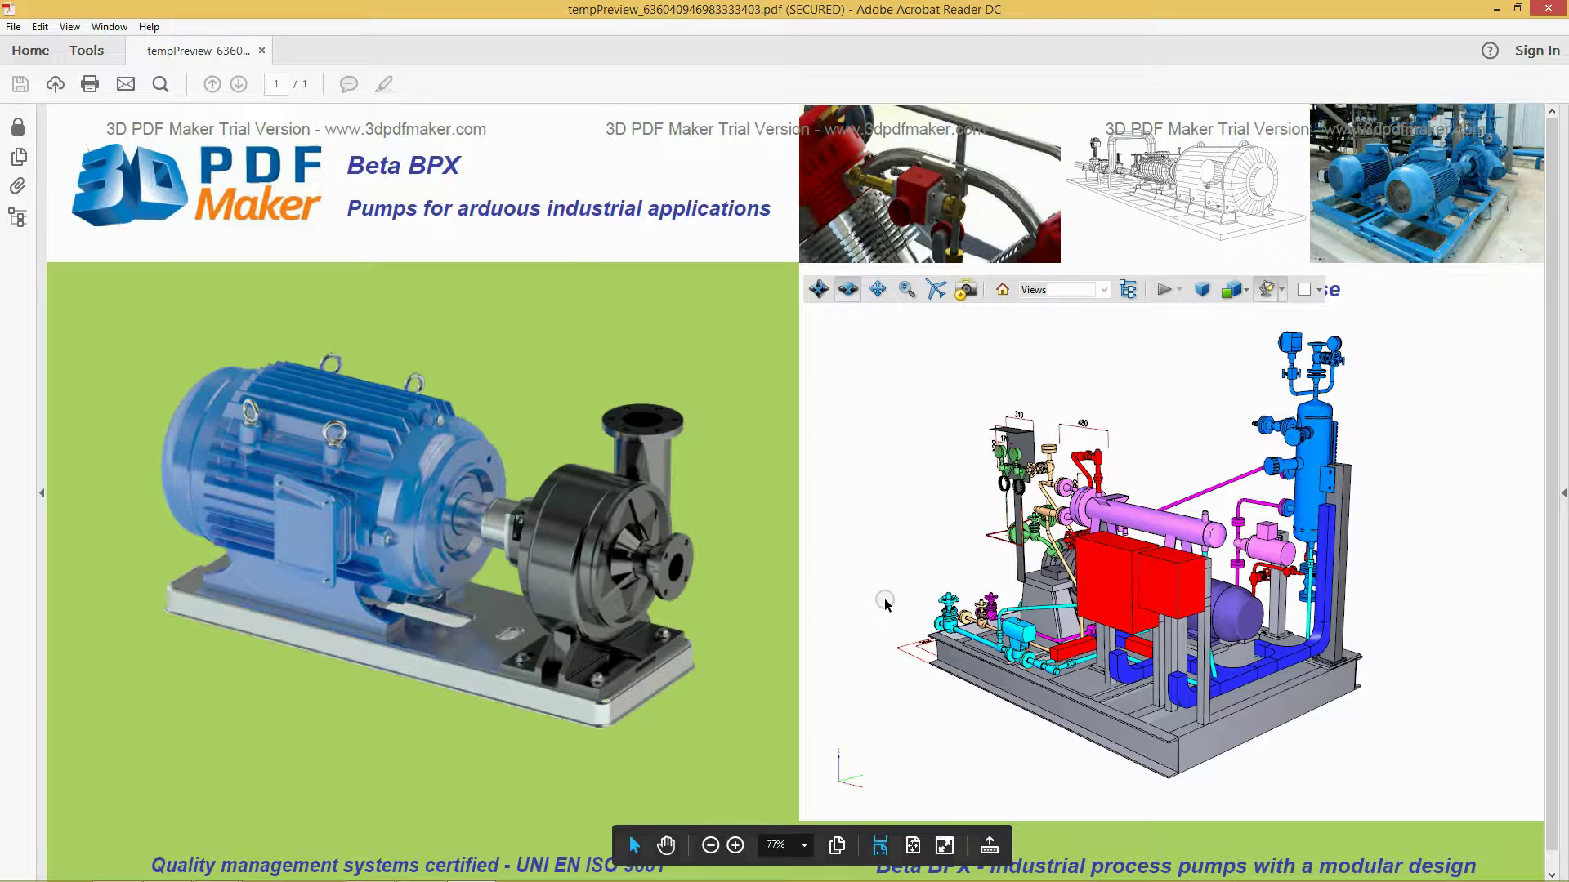
{"action": "left_click_drag", "start_coordinate": [886, 604], "coordinate": [1467, 601]}
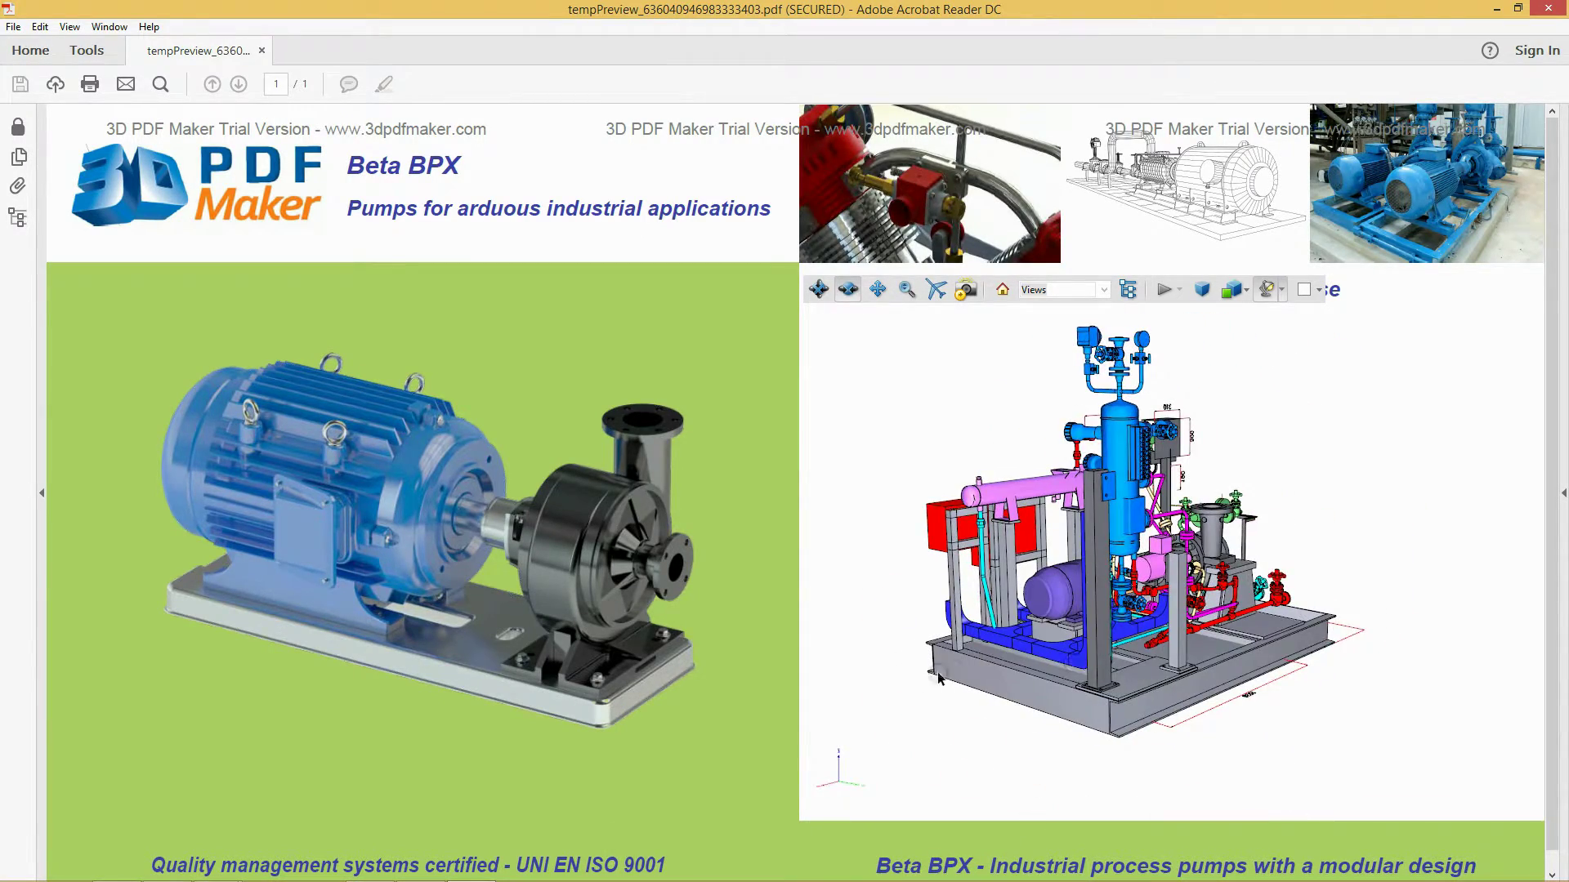
{"action": "left_click_drag", "start_coordinate": [904, 673], "coordinate": [1447, 721]}
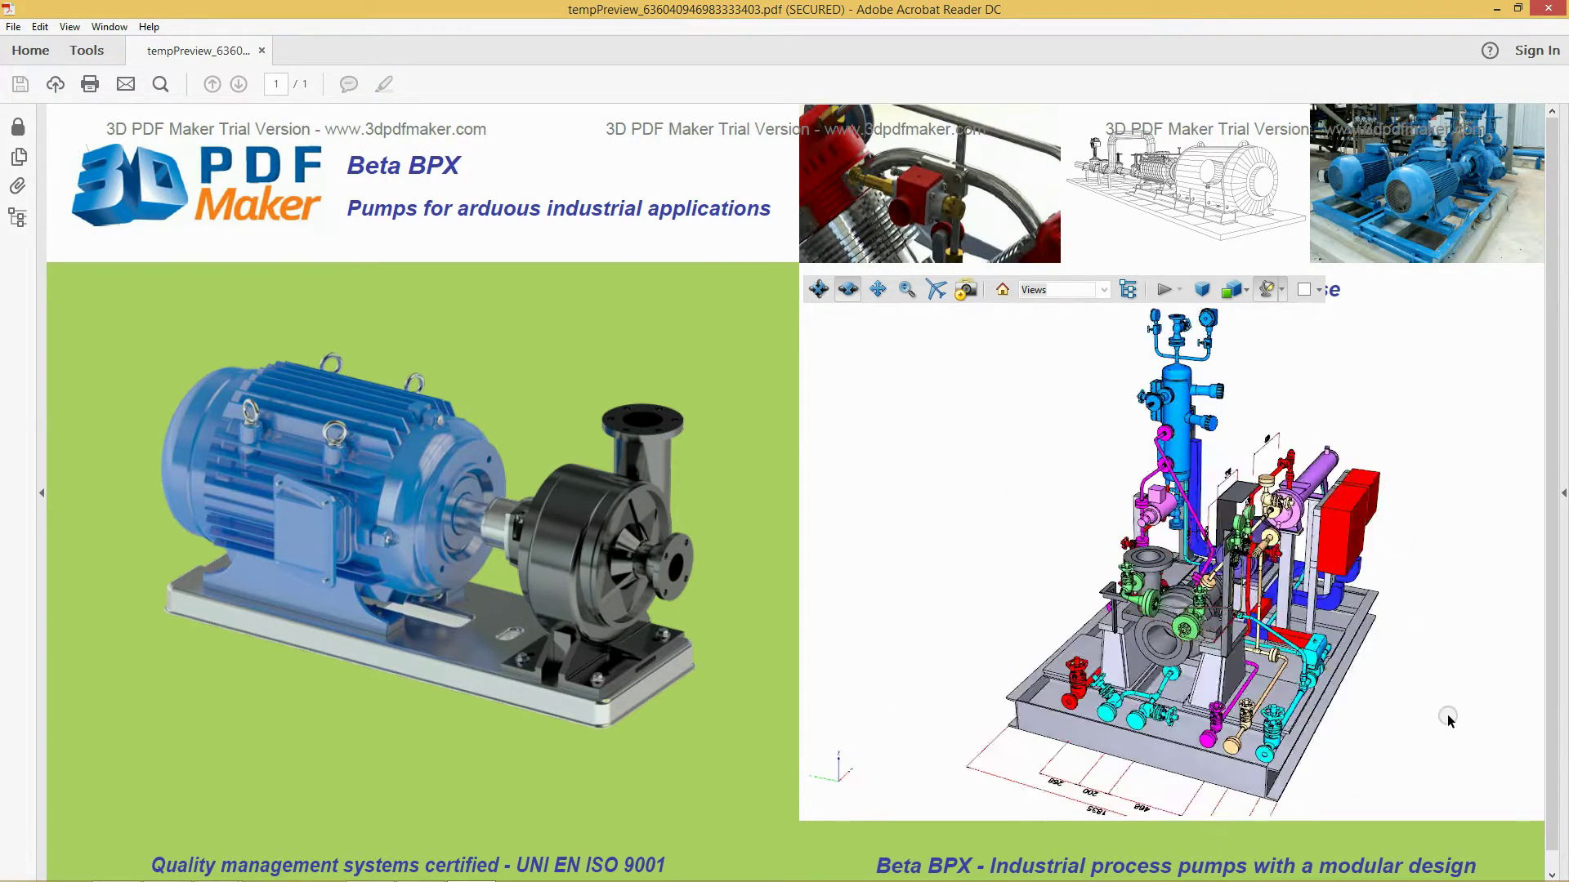
{"action": "left_click_drag", "start_coordinate": [1447, 721], "coordinate": [1314, 705]}
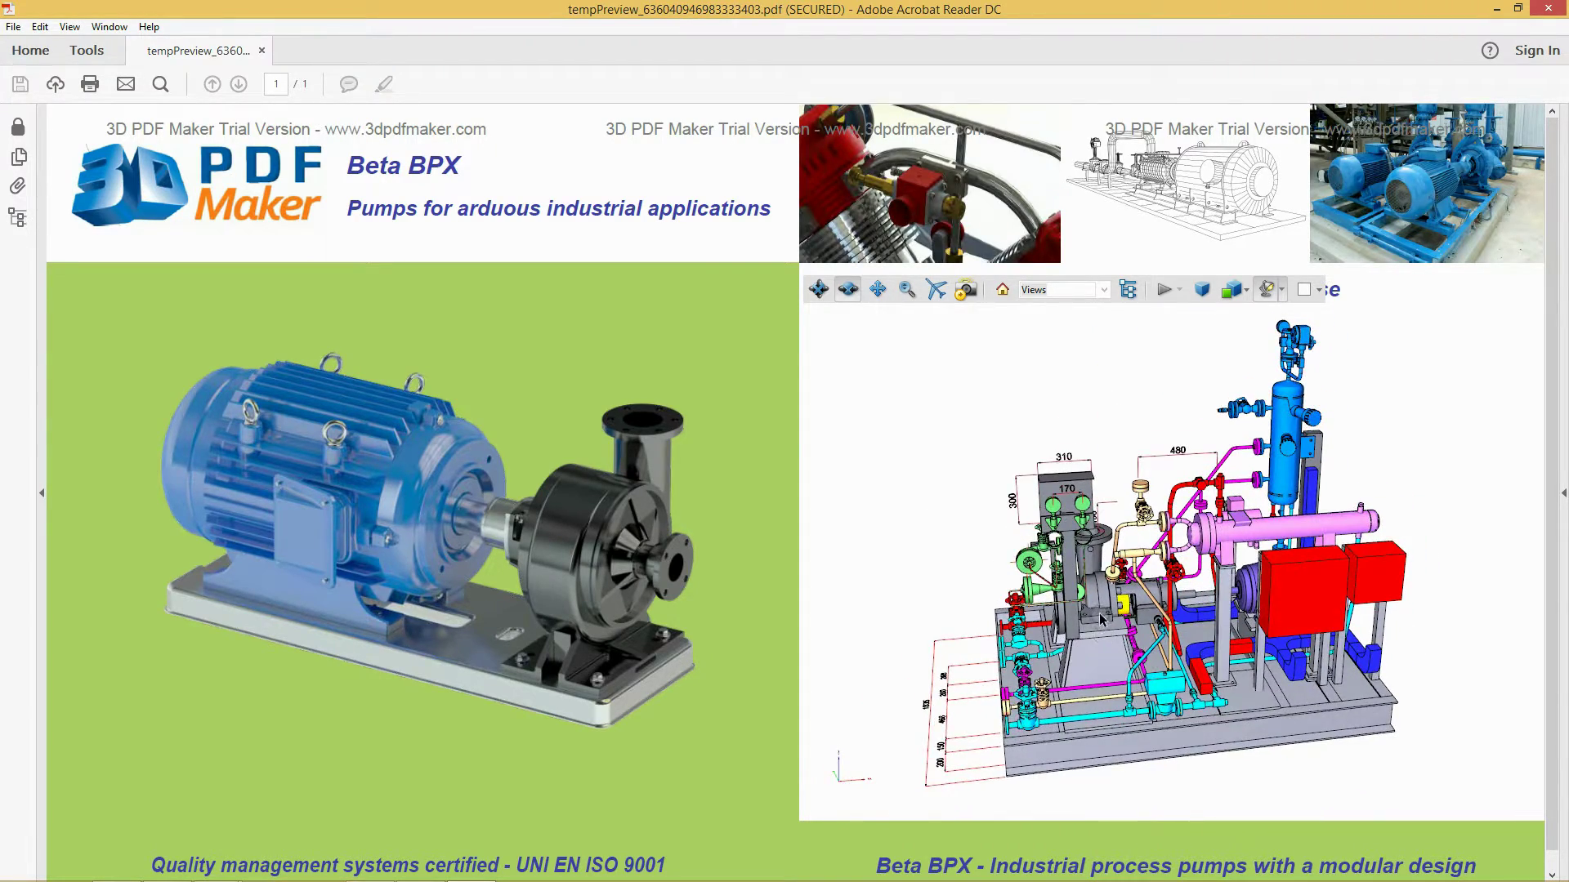
{"action": "scroll", "coordinate": [1100, 618], "scroll_direction": "up", "scroll_amount": 2}
{"action": "scroll", "coordinate": [1101, 618], "scroll_direction": "up", "scroll_amount": 2}
{"action": "scroll", "coordinate": [882, 626], "scroll_direction": "up", "scroll_amount": 2}
{"action": "scroll", "coordinate": [895, 611], "scroll_direction": "up", "scroll_amount": 2}
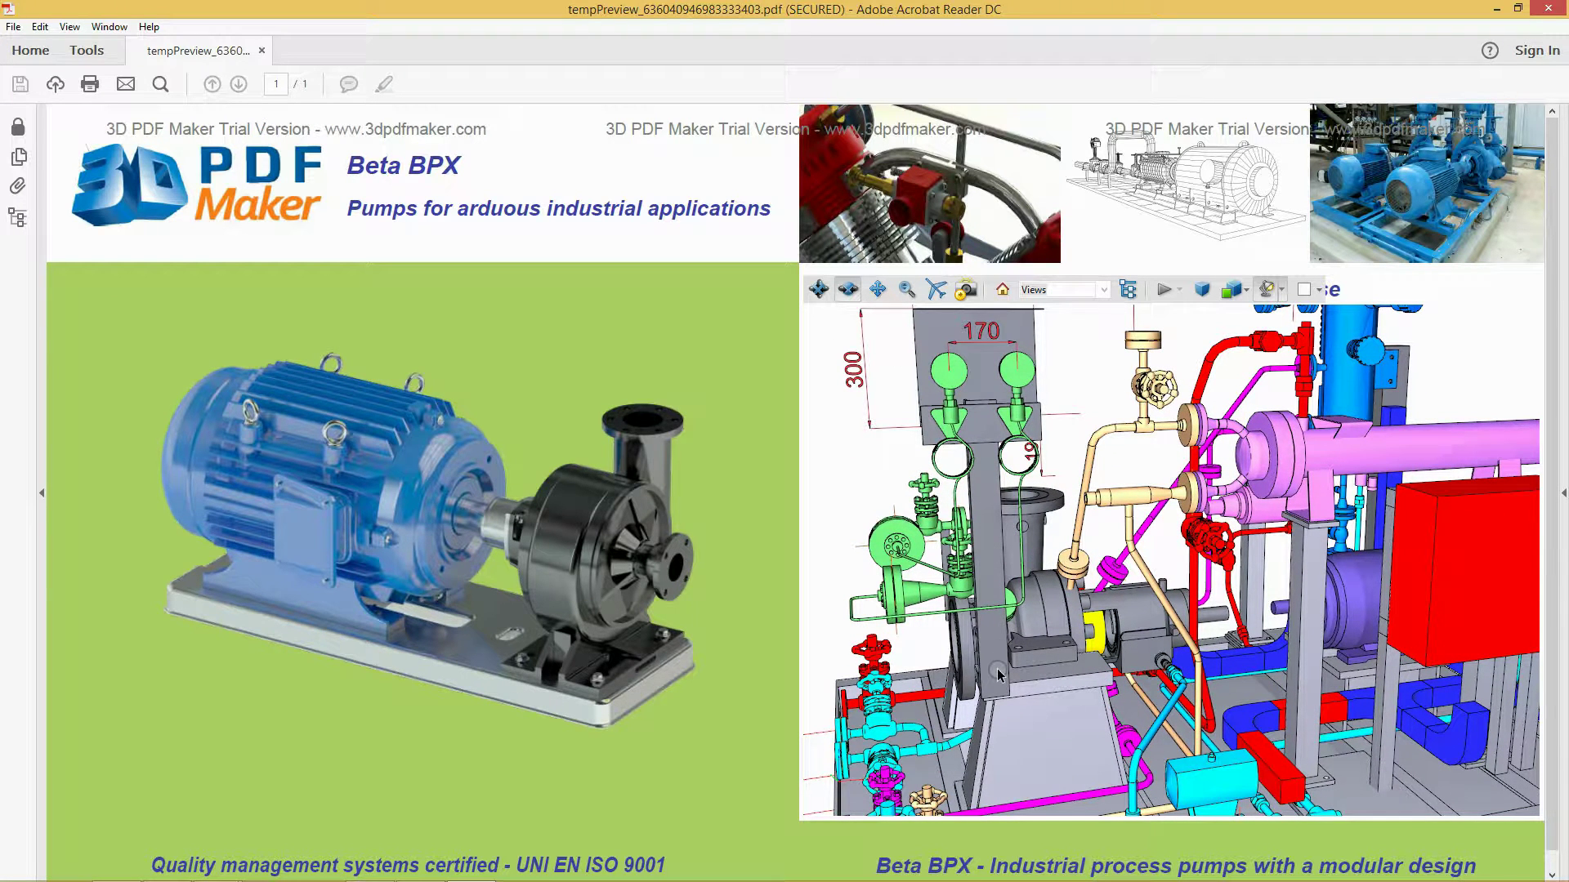
{"action": "scroll", "coordinate": [1144, 535], "scroll_direction": "down", "scroll_amount": 2}
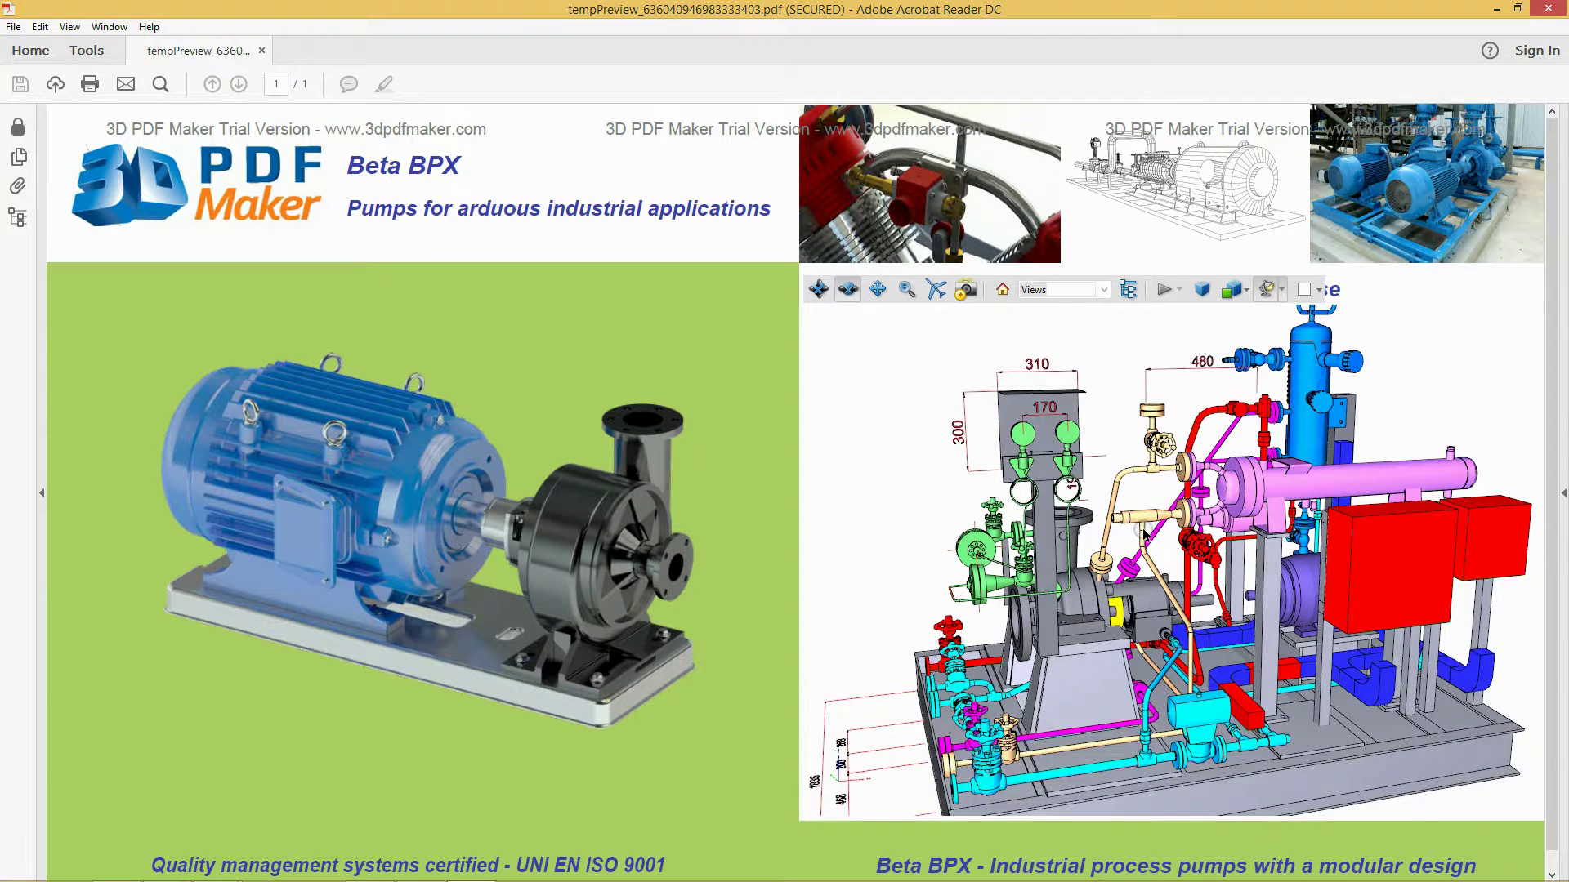
{"action": "scroll", "coordinate": [1143, 534], "scroll_direction": "down", "scroll_amount": 2}
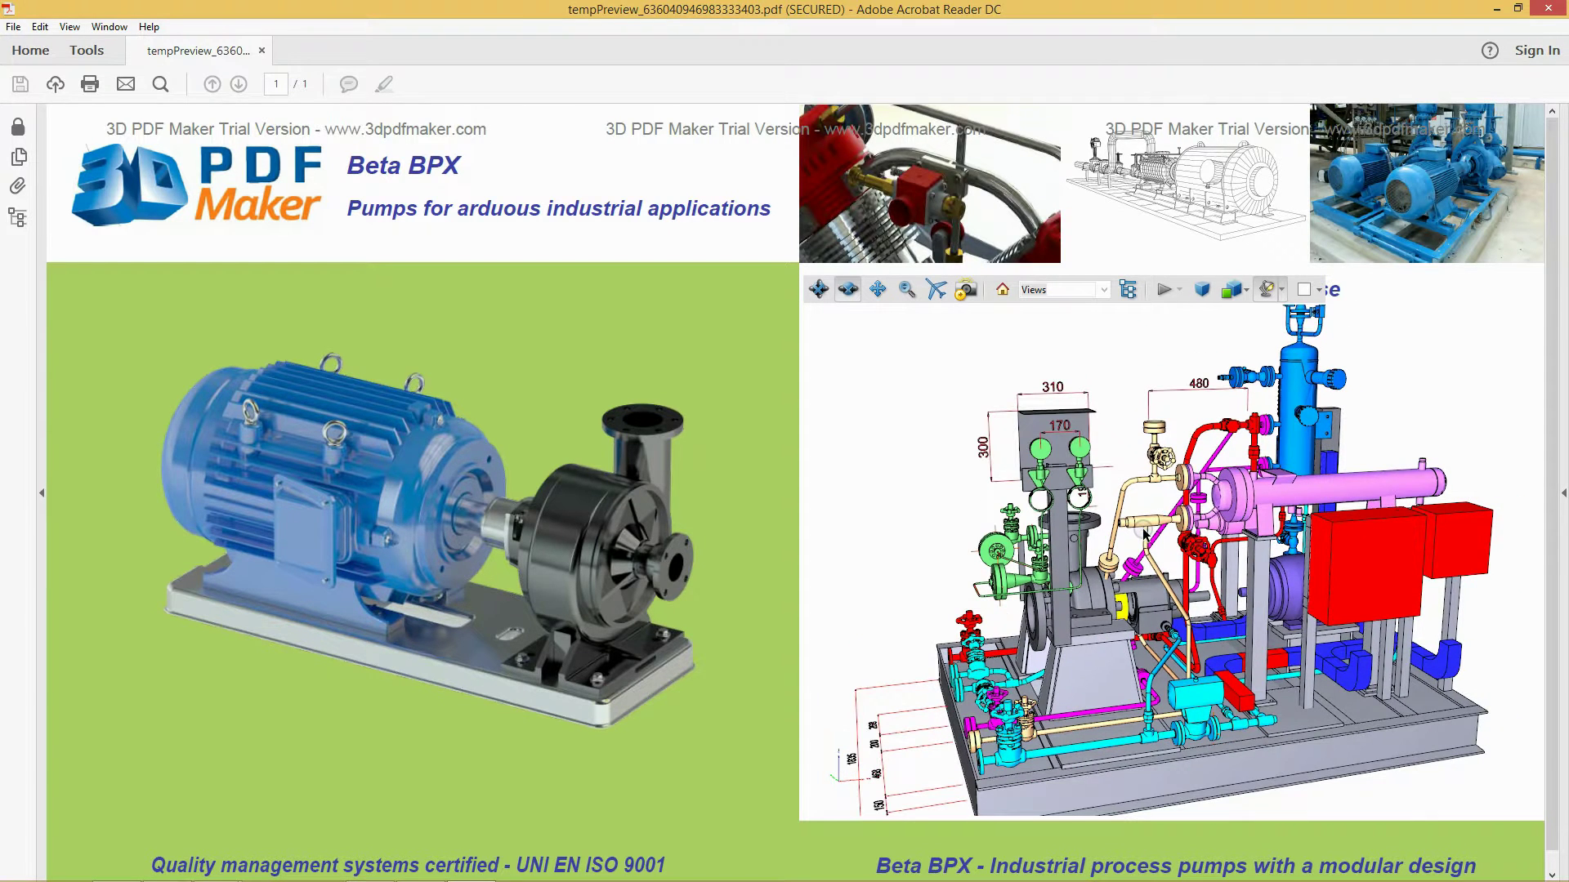
Step: Switch the model lighting to Headlamp and rotate it to the opposite side
{"action": "left_click", "coordinate": [1279, 293]}
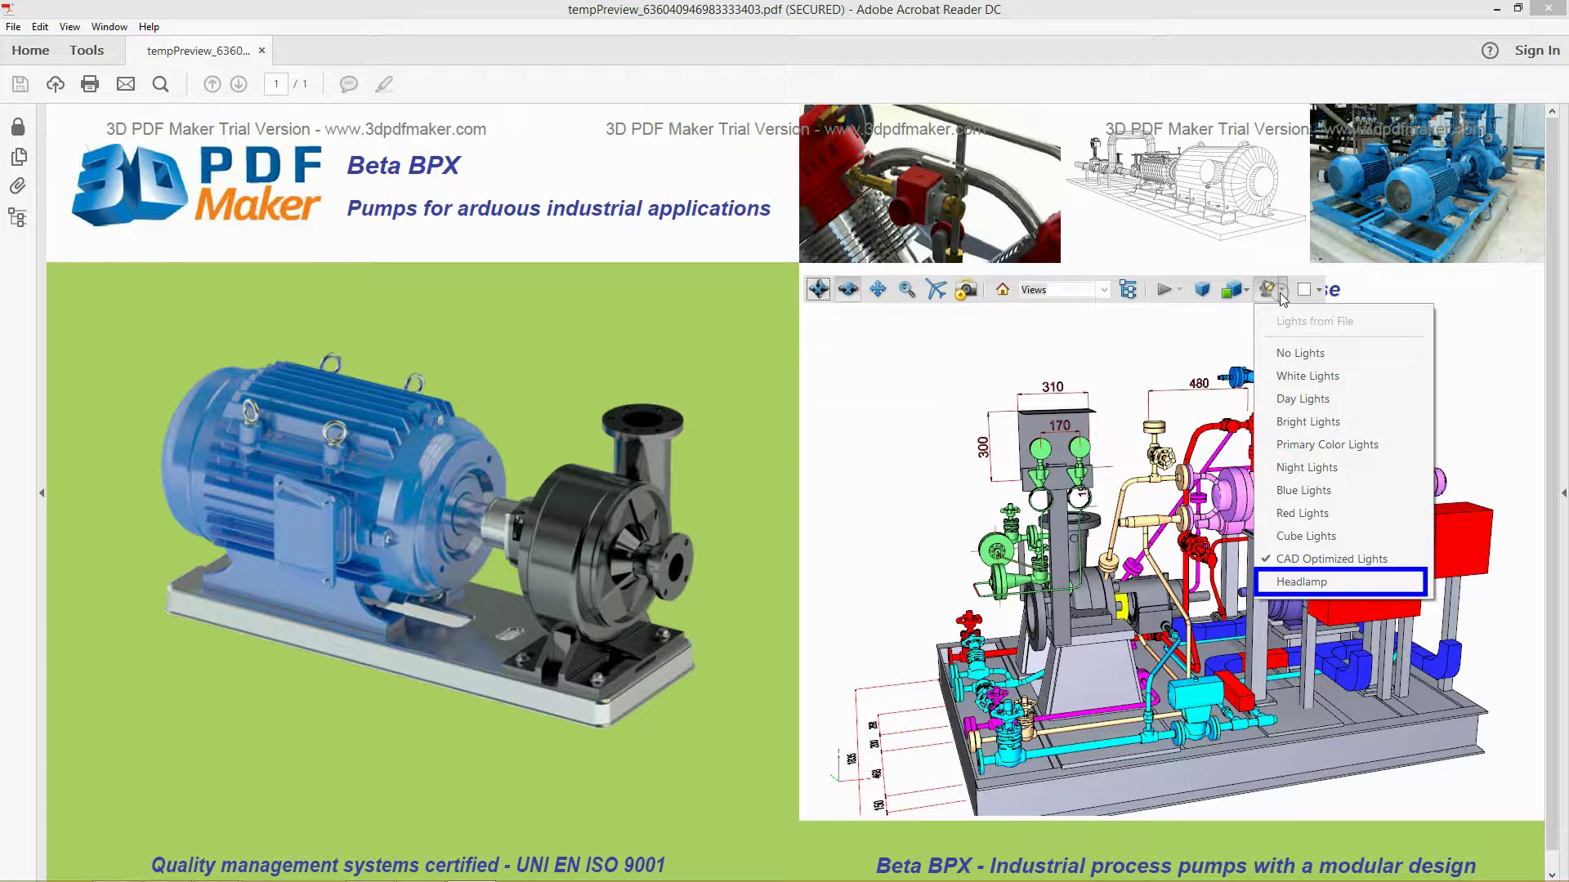
{"action": "left_click", "coordinate": [1343, 583]}
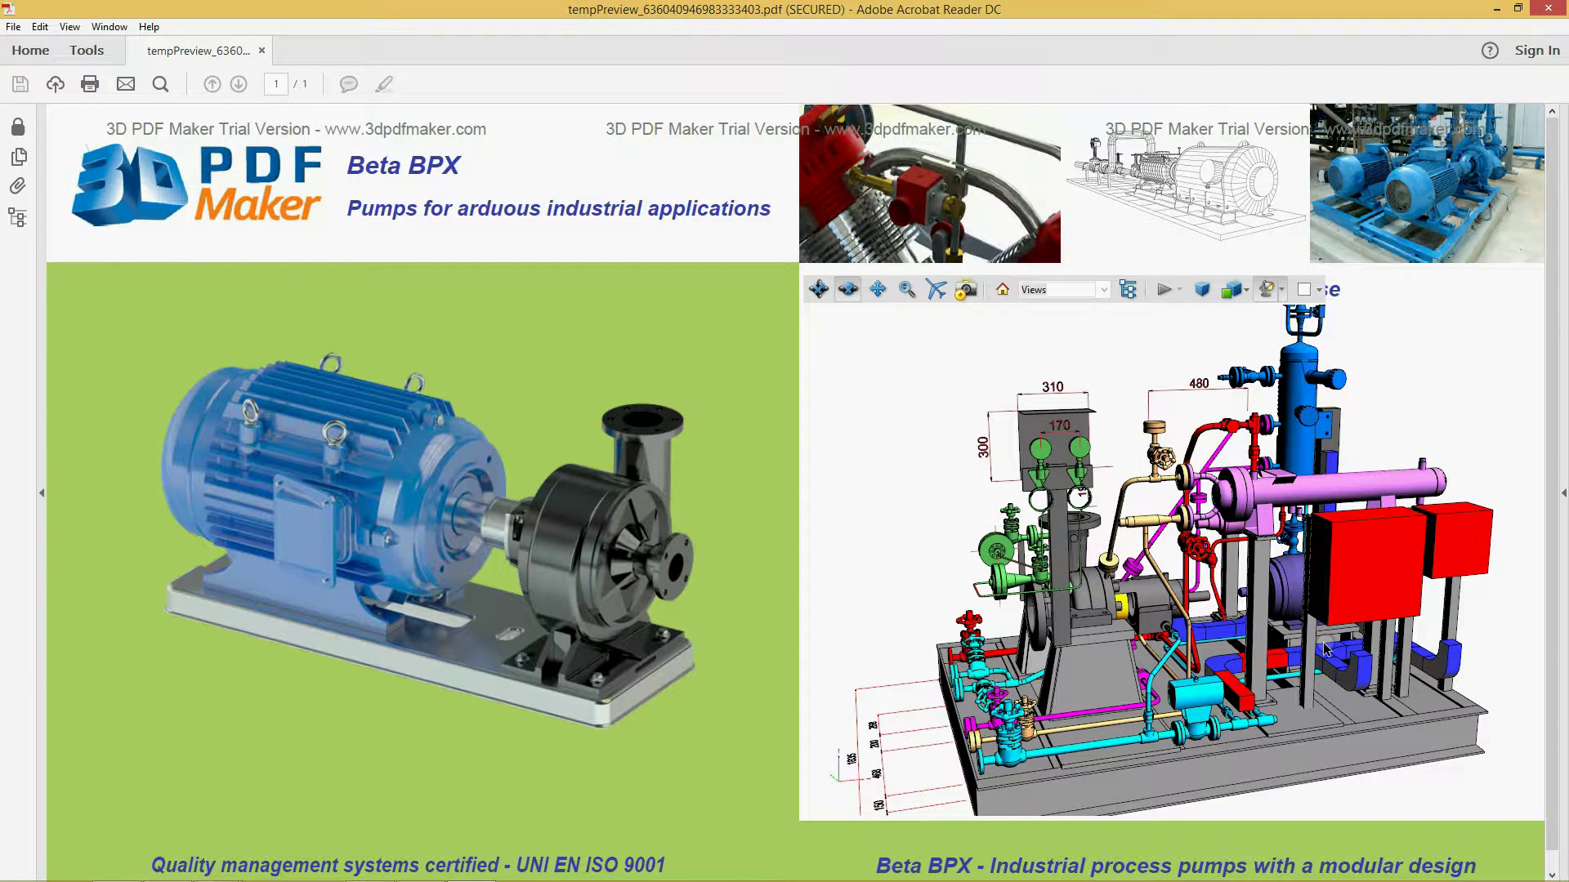
{"action": "left_click_drag", "start_coordinate": [1328, 650], "coordinate": [1054, 429]}
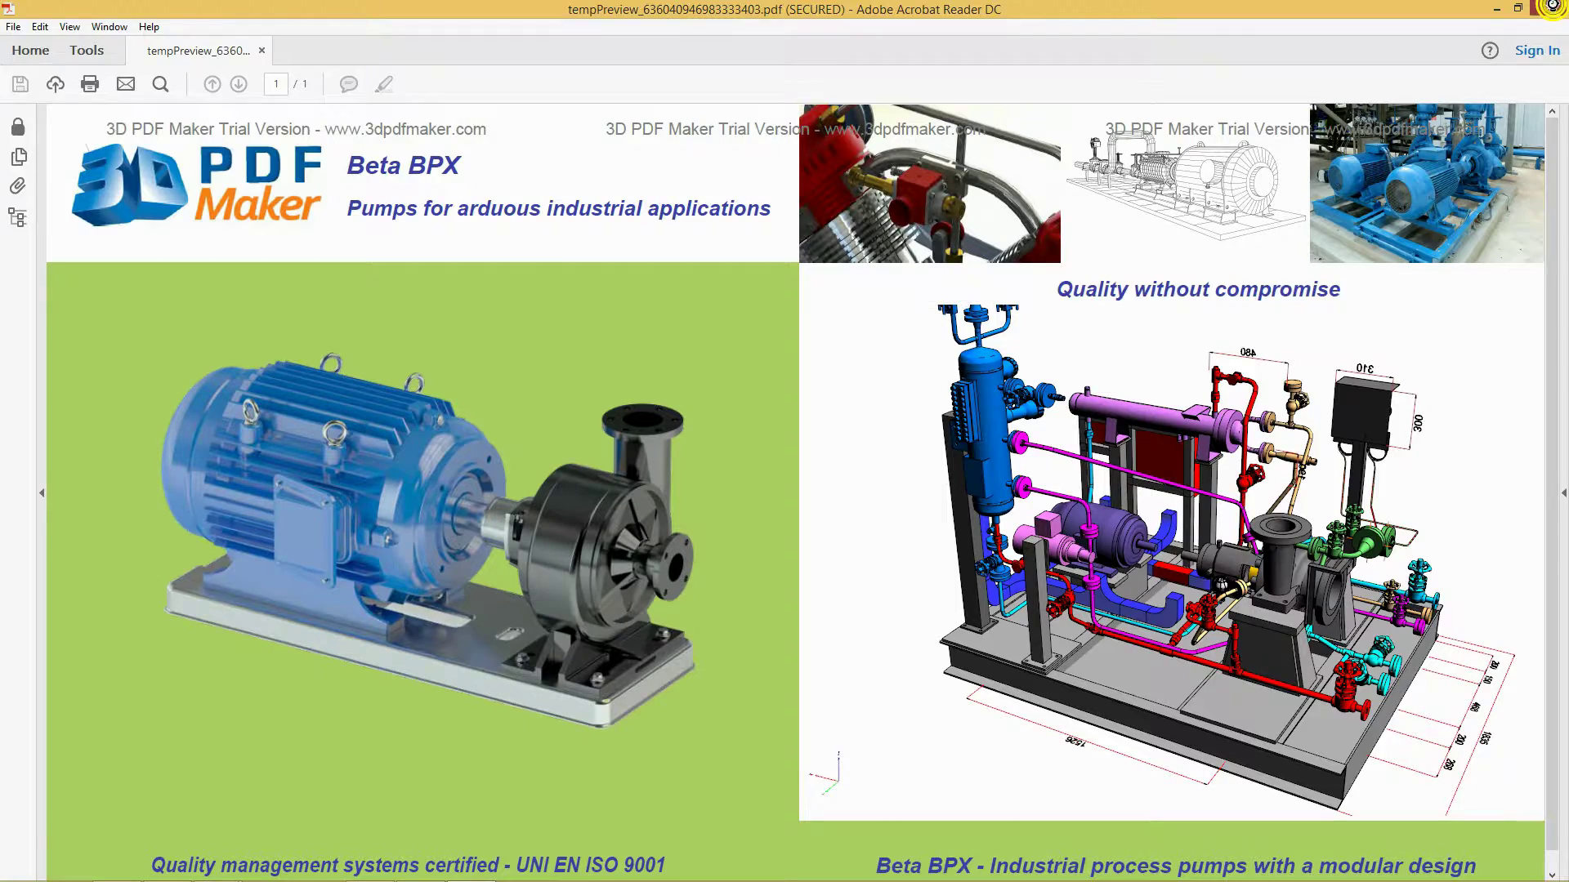
Step: Close the Reader preview and the brochure without saving changes
{"action": "left_click", "coordinate": [1549, 9]}
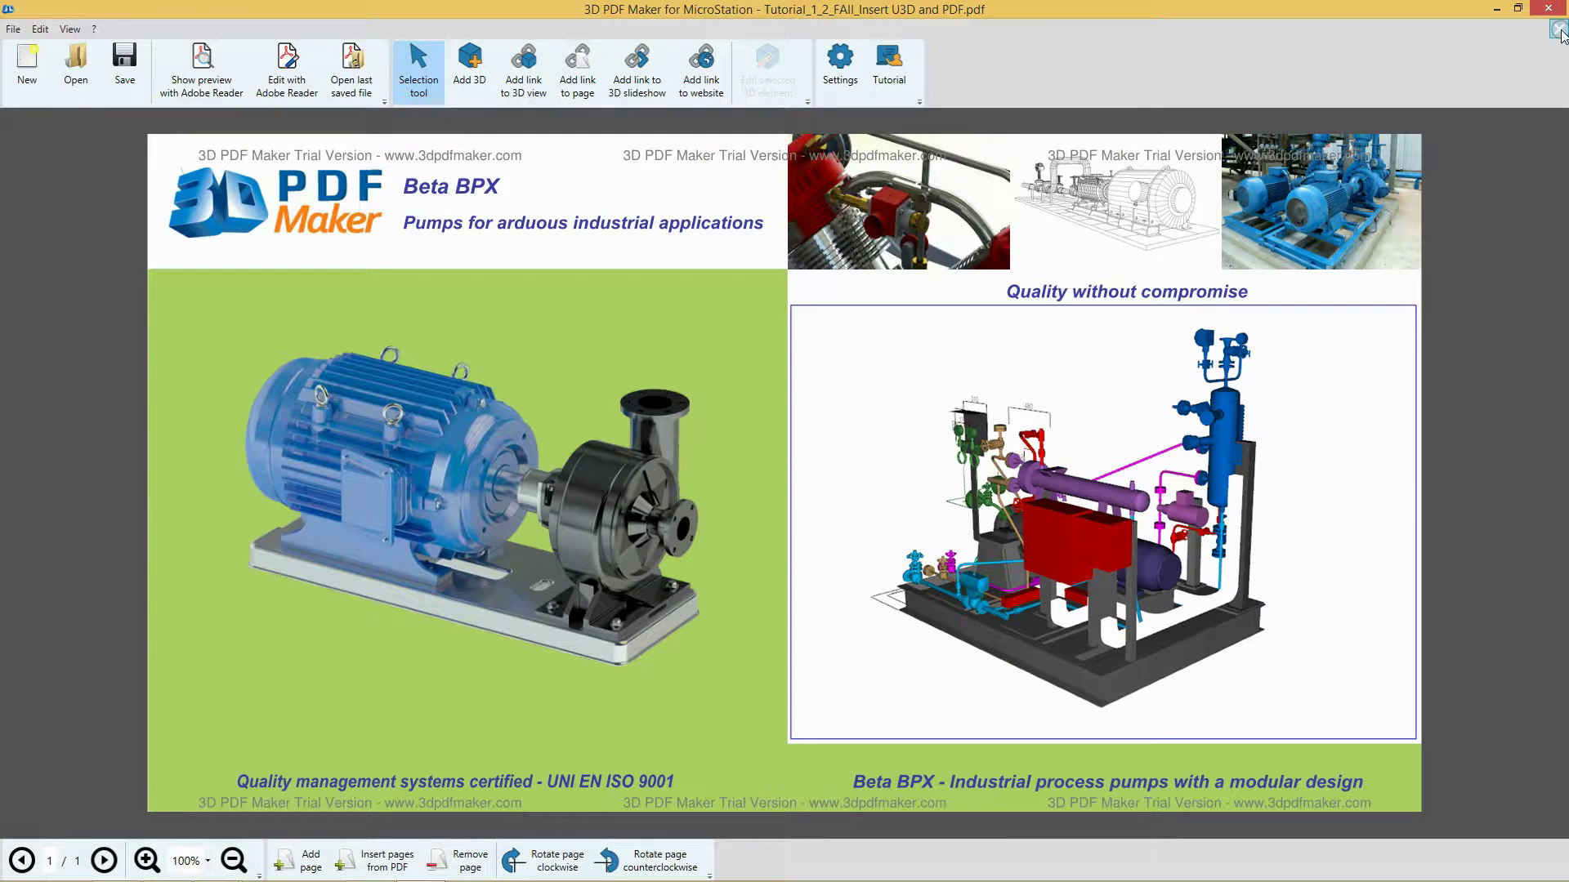
{"action": "left_click", "coordinate": [1558, 30]}
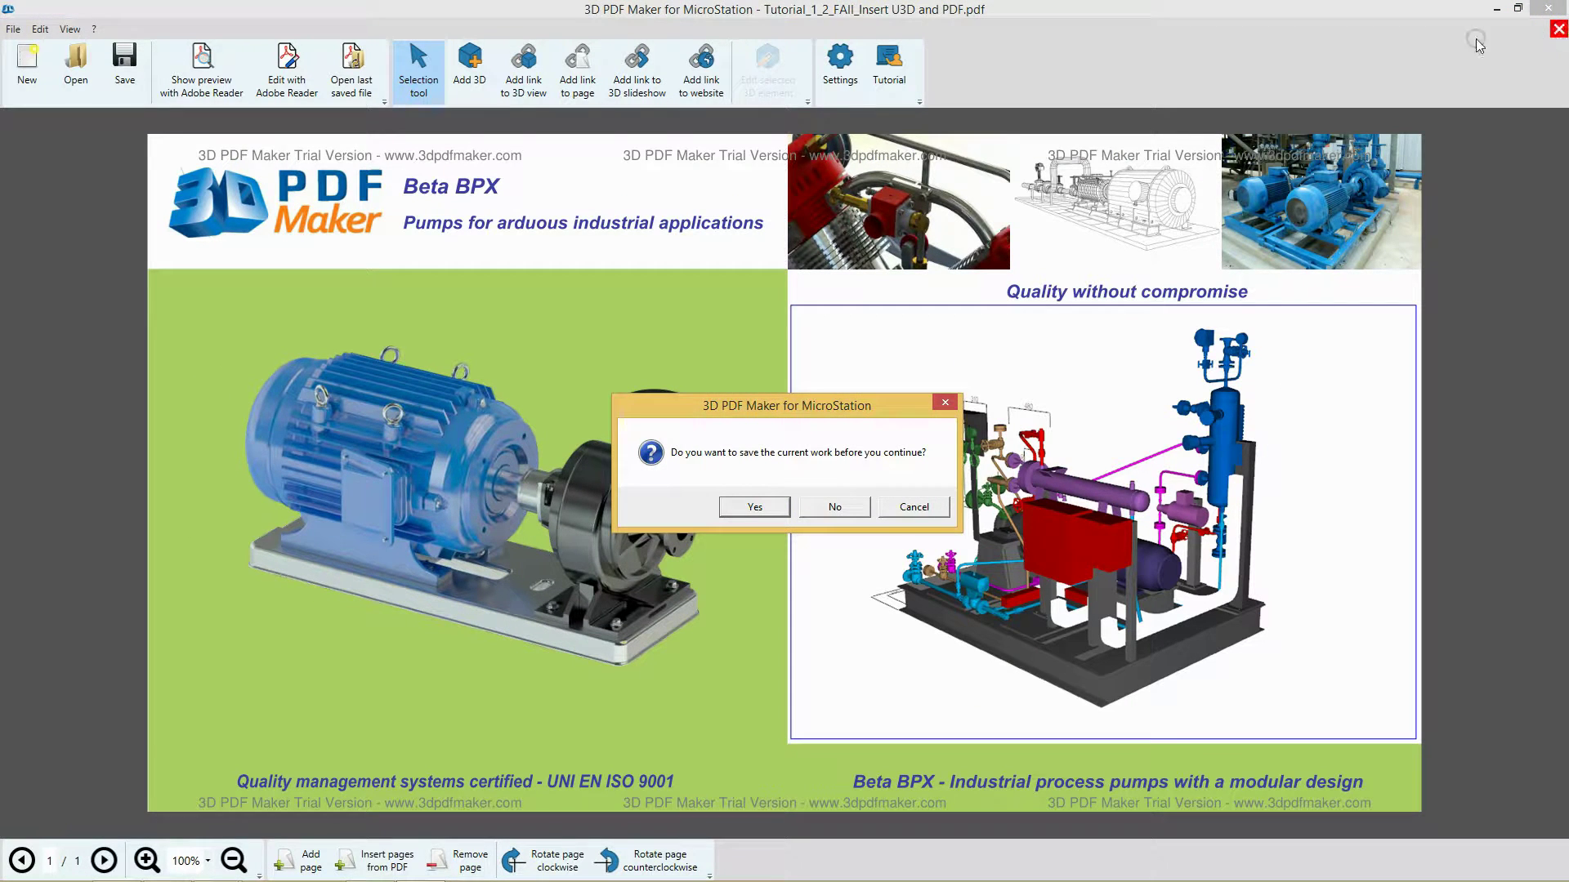
{"action": "left_click", "coordinate": [841, 506]}
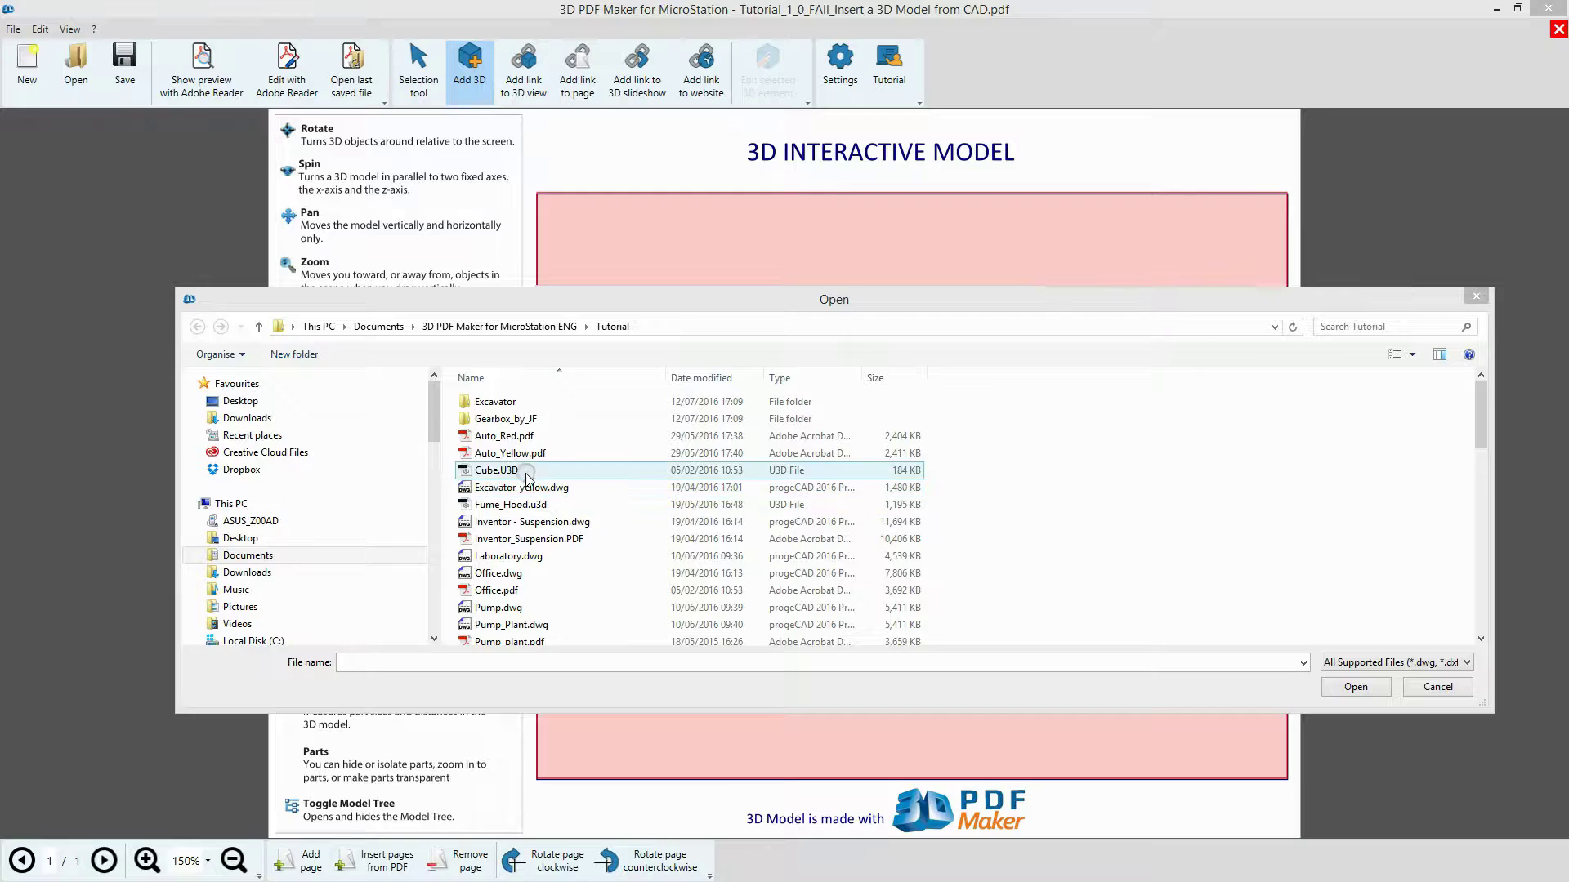
Step: Load Excavator_yellow.dwg, nudge its position and insert it into the 3D frame
{"action": "left_click", "coordinate": [581, 488]}
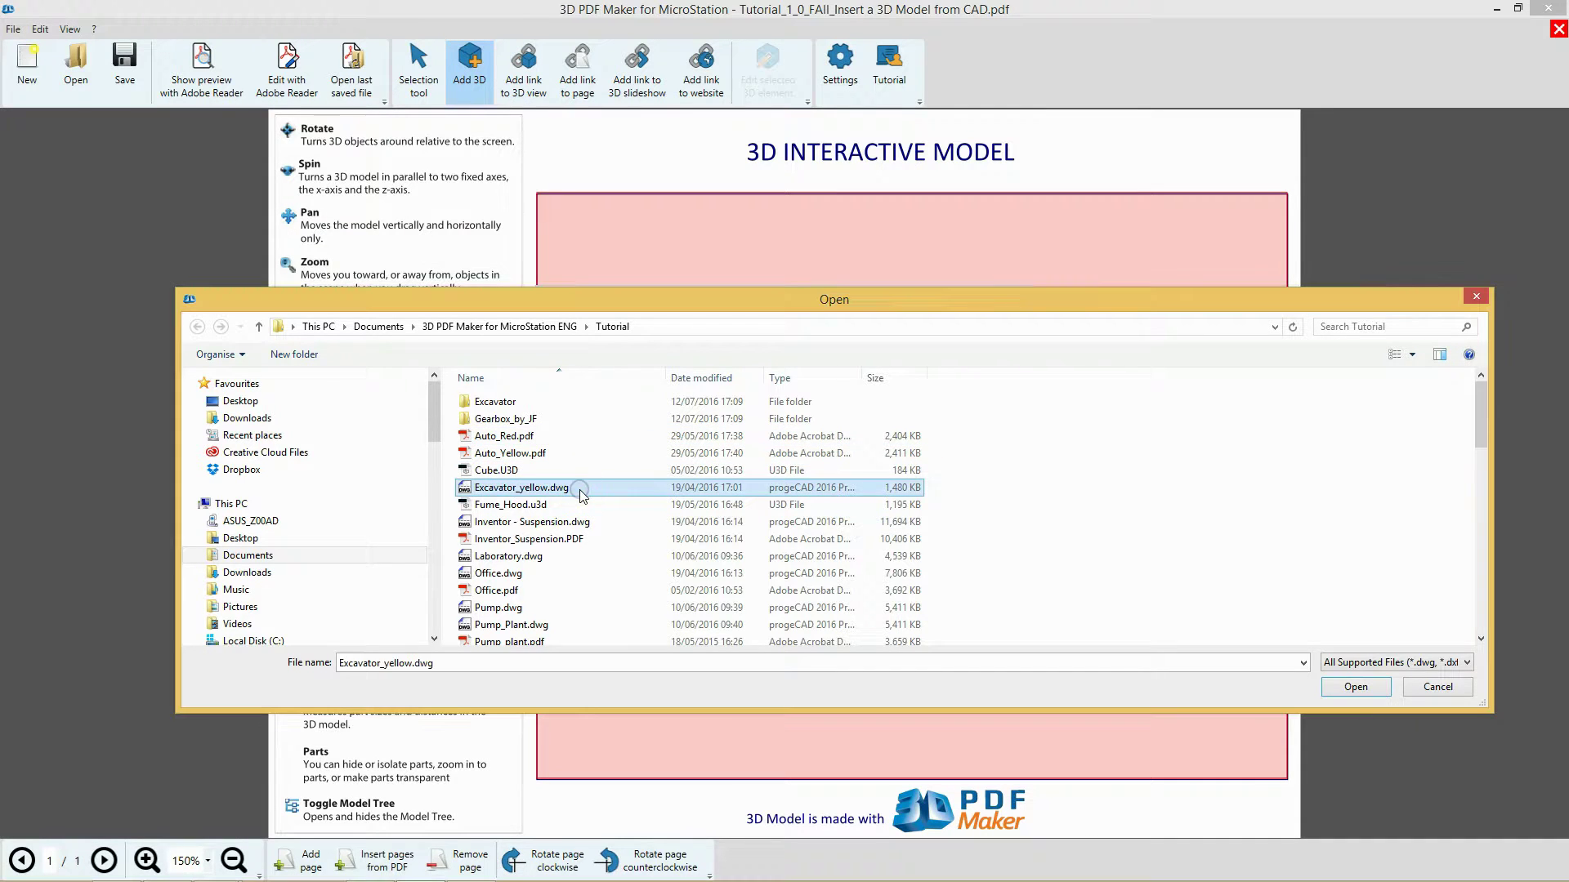
{"action": "left_click", "coordinate": [1355, 687]}
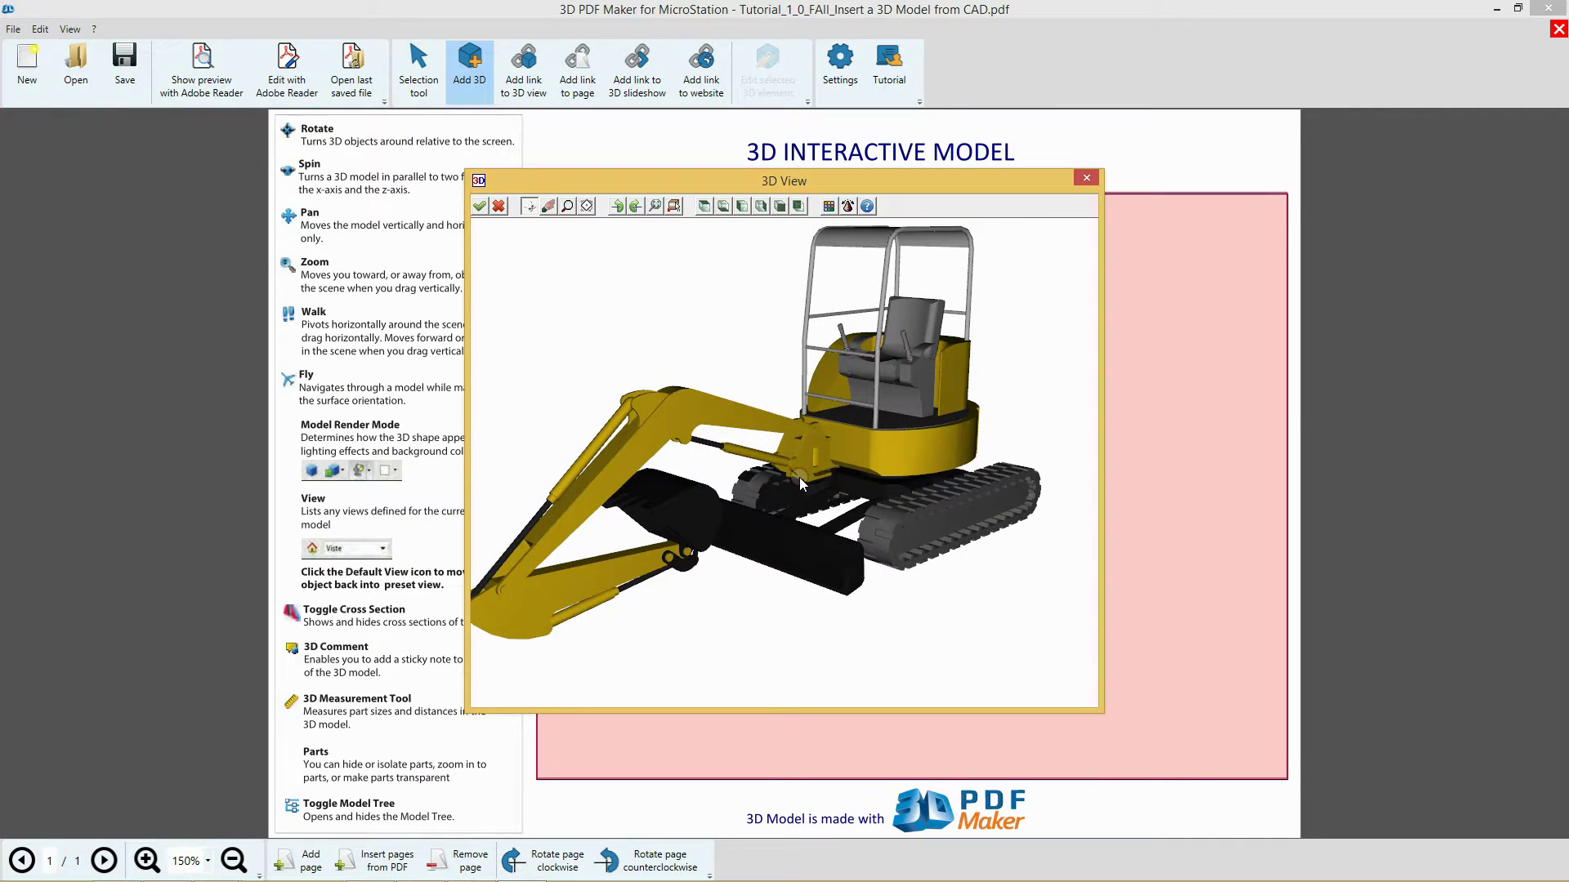
{"action": "left_click_drag", "start_coordinate": [682, 351], "coordinate": [696, 371]}
{"action": "left_click", "coordinate": [478, 205]}
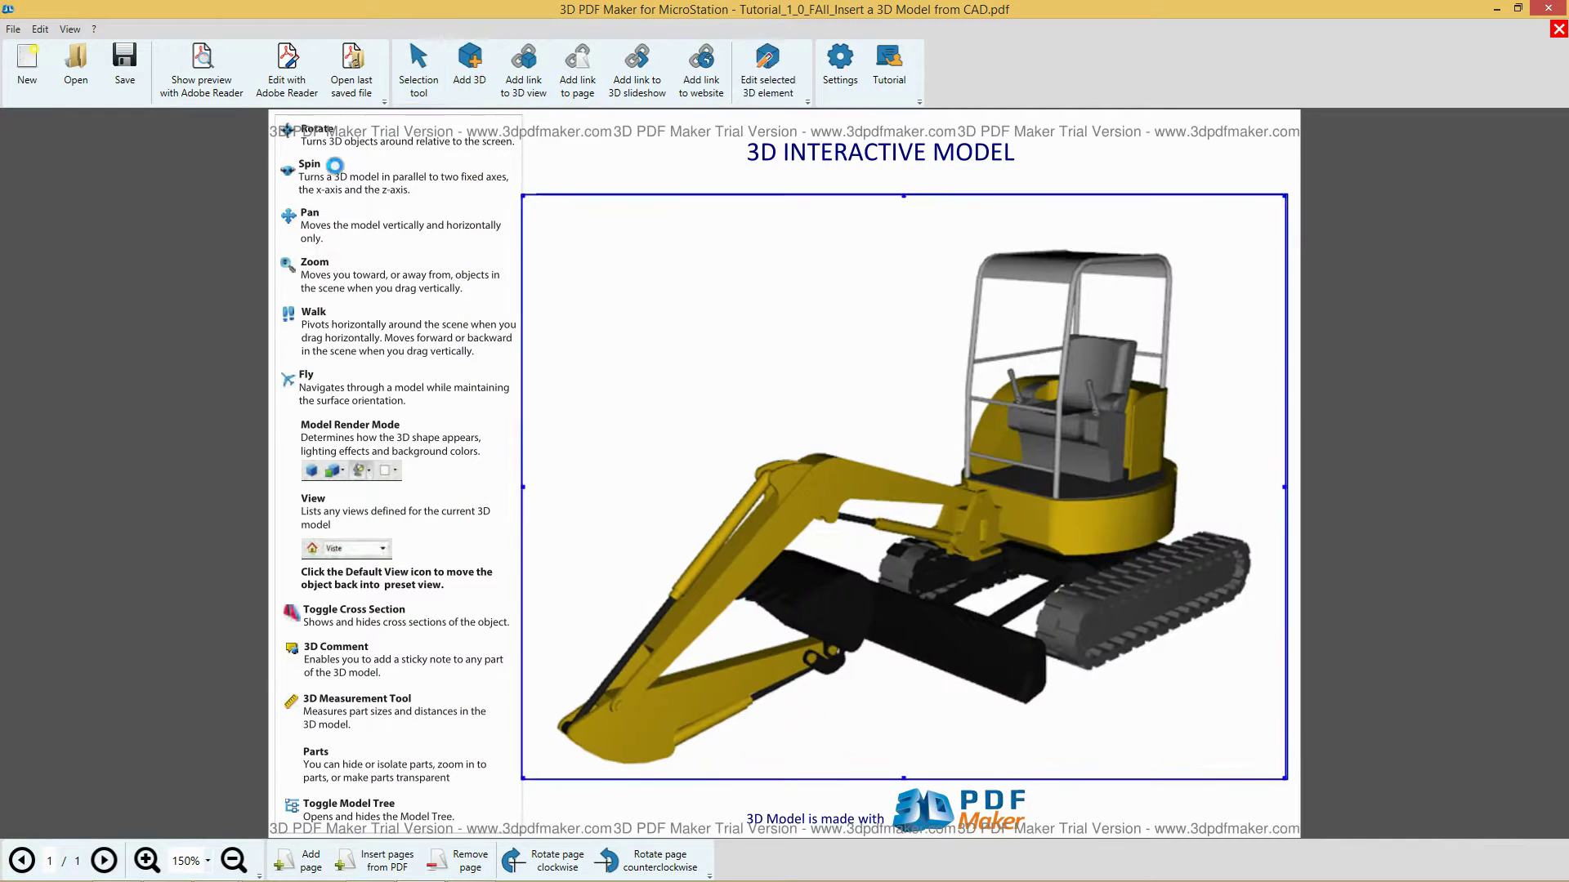
Step: Preview the excavator in Adobe Reader, rotate it to the cab side, then close
{"action": "left_click", "coordinate": [202, 73]}
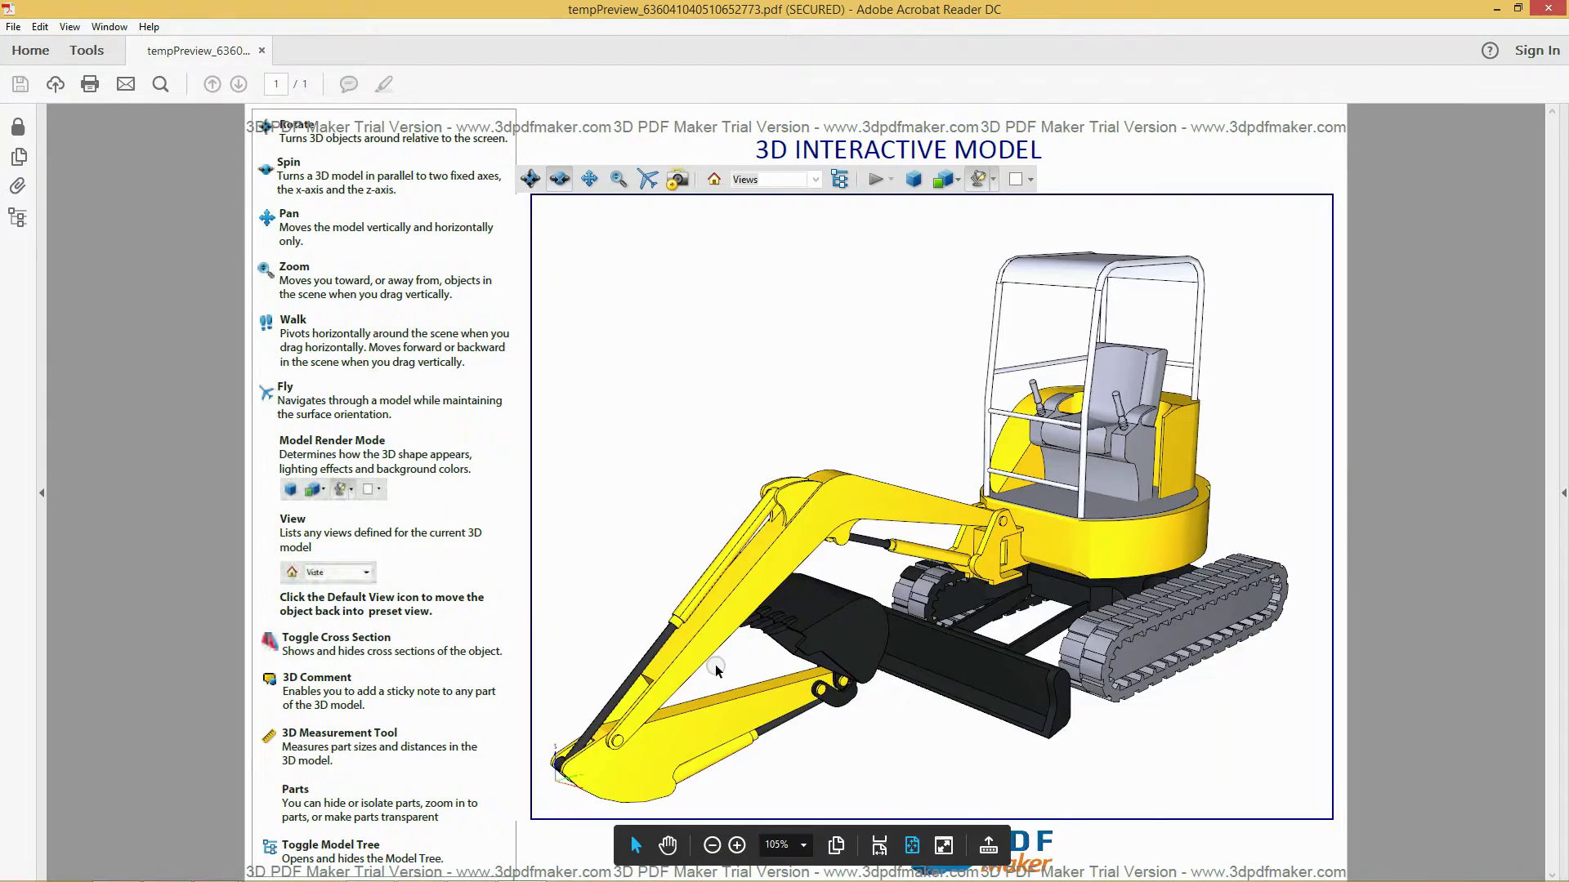
{"action": "left_click_drag", "start_coordinate": [717, 669], "coordinate": [943, 726]}
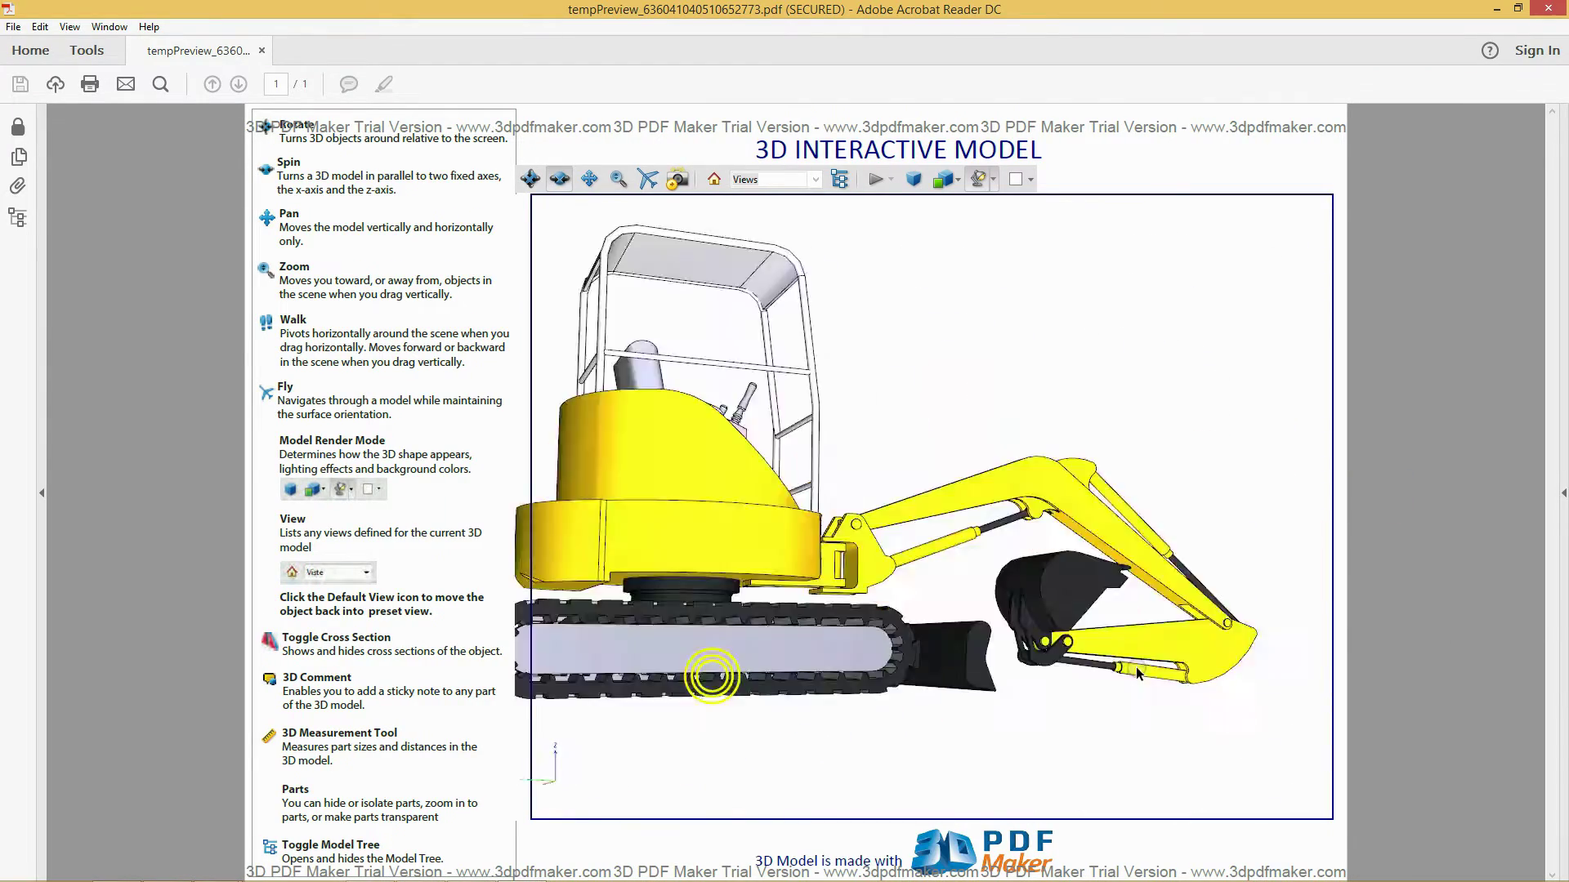
{"action": "left_click", "coordinate": [1555, 8]}
{"action": "left_click", "coordinate": [835, 506]}
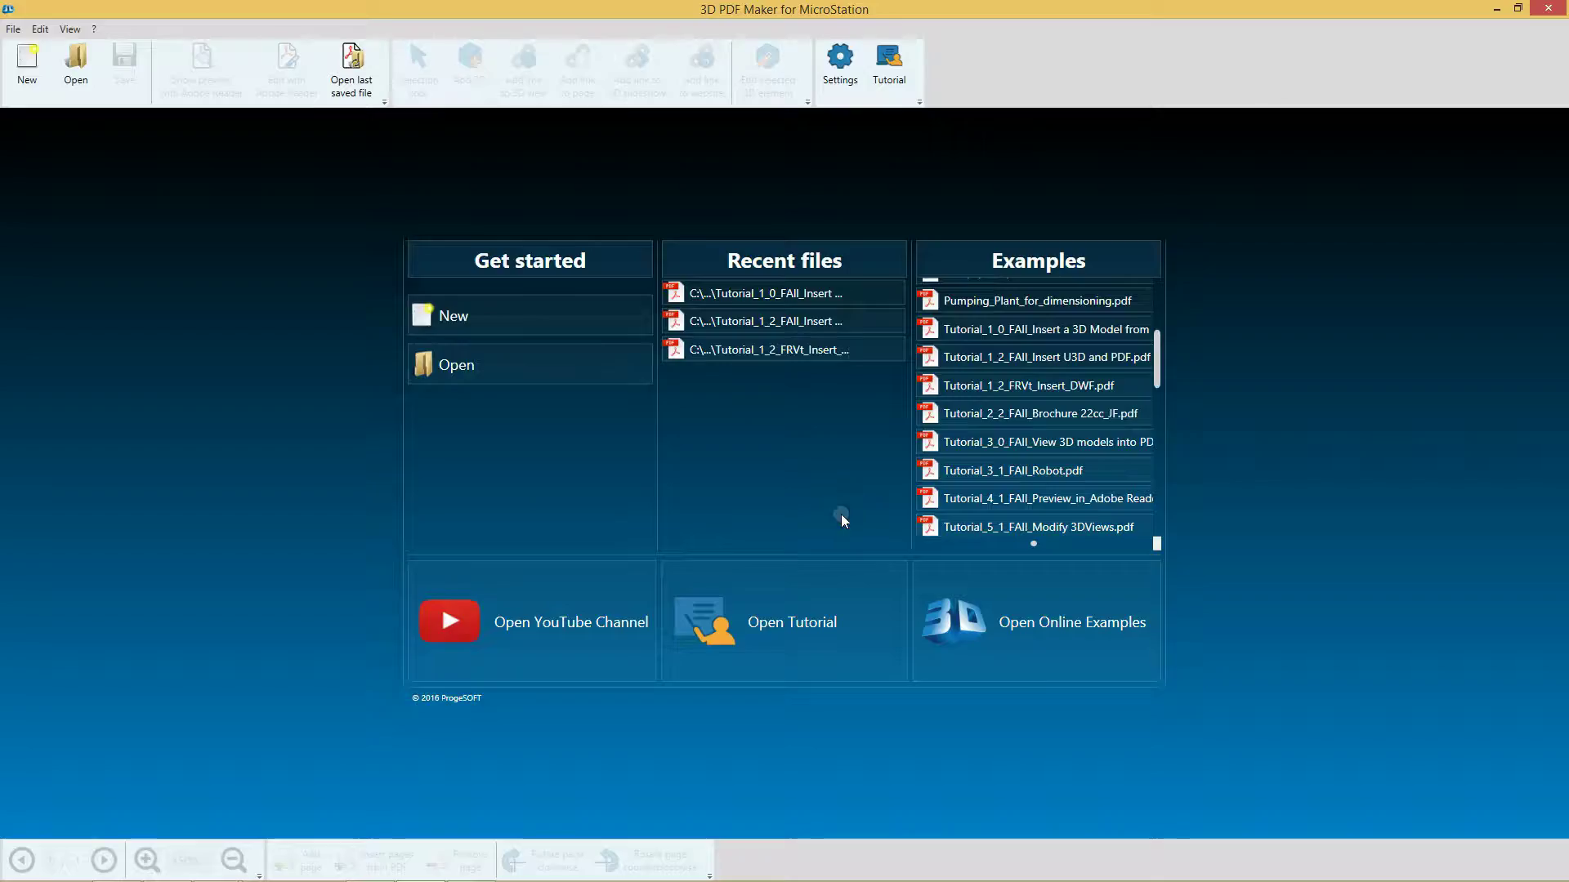
{"action": "left_click", "coordinate": [889, 71]}
{"action": "left_click", "coordinate": [809, 601]}
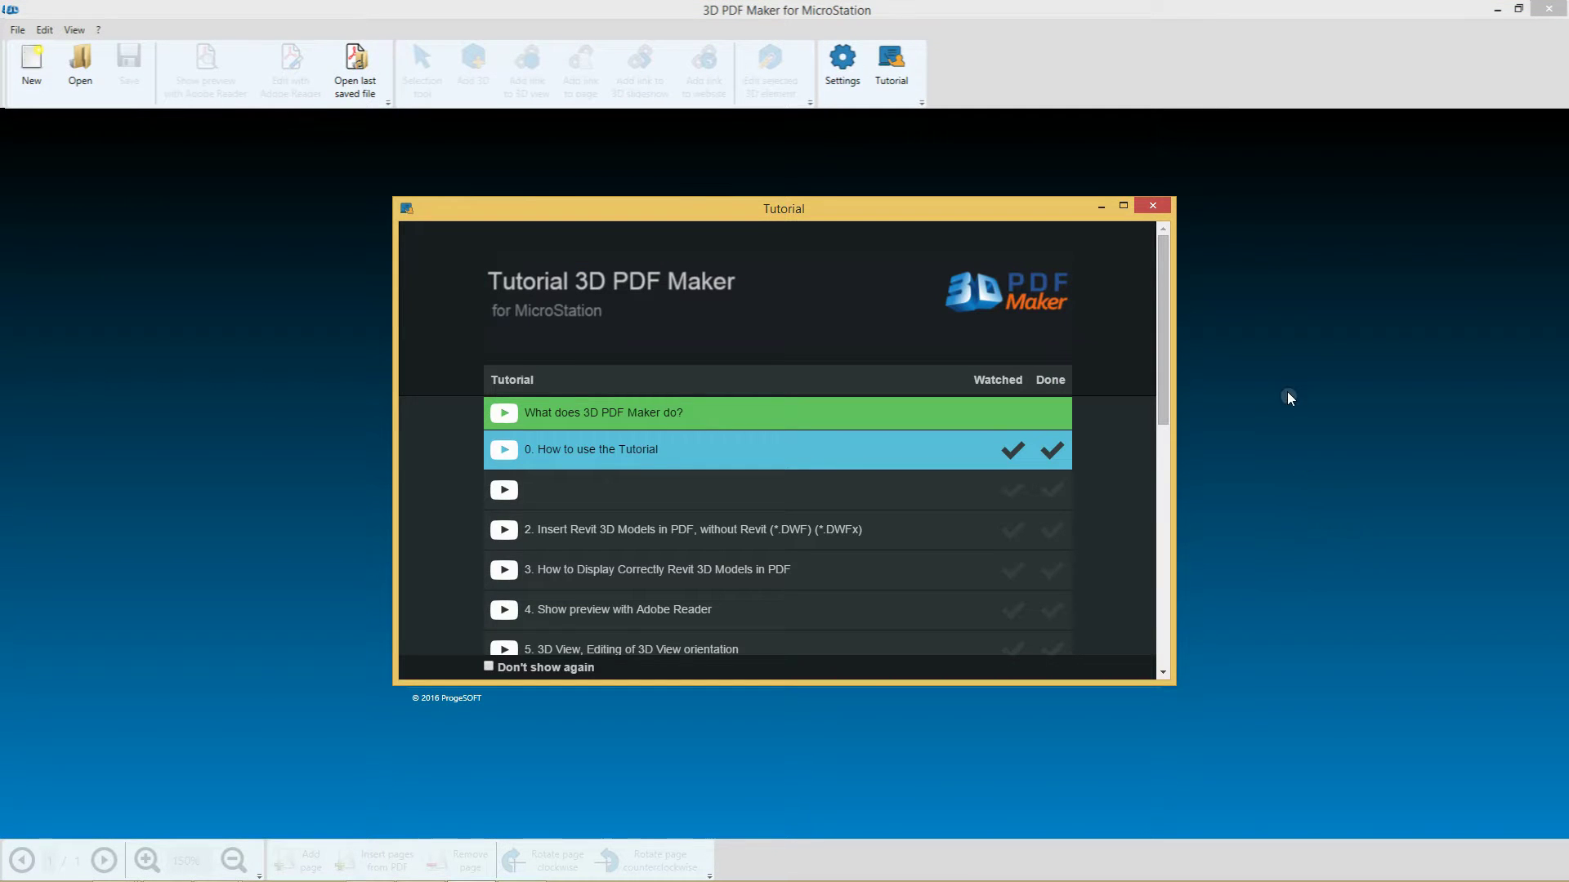
{"action": "left_click", "coordinate": [1154, 205]}
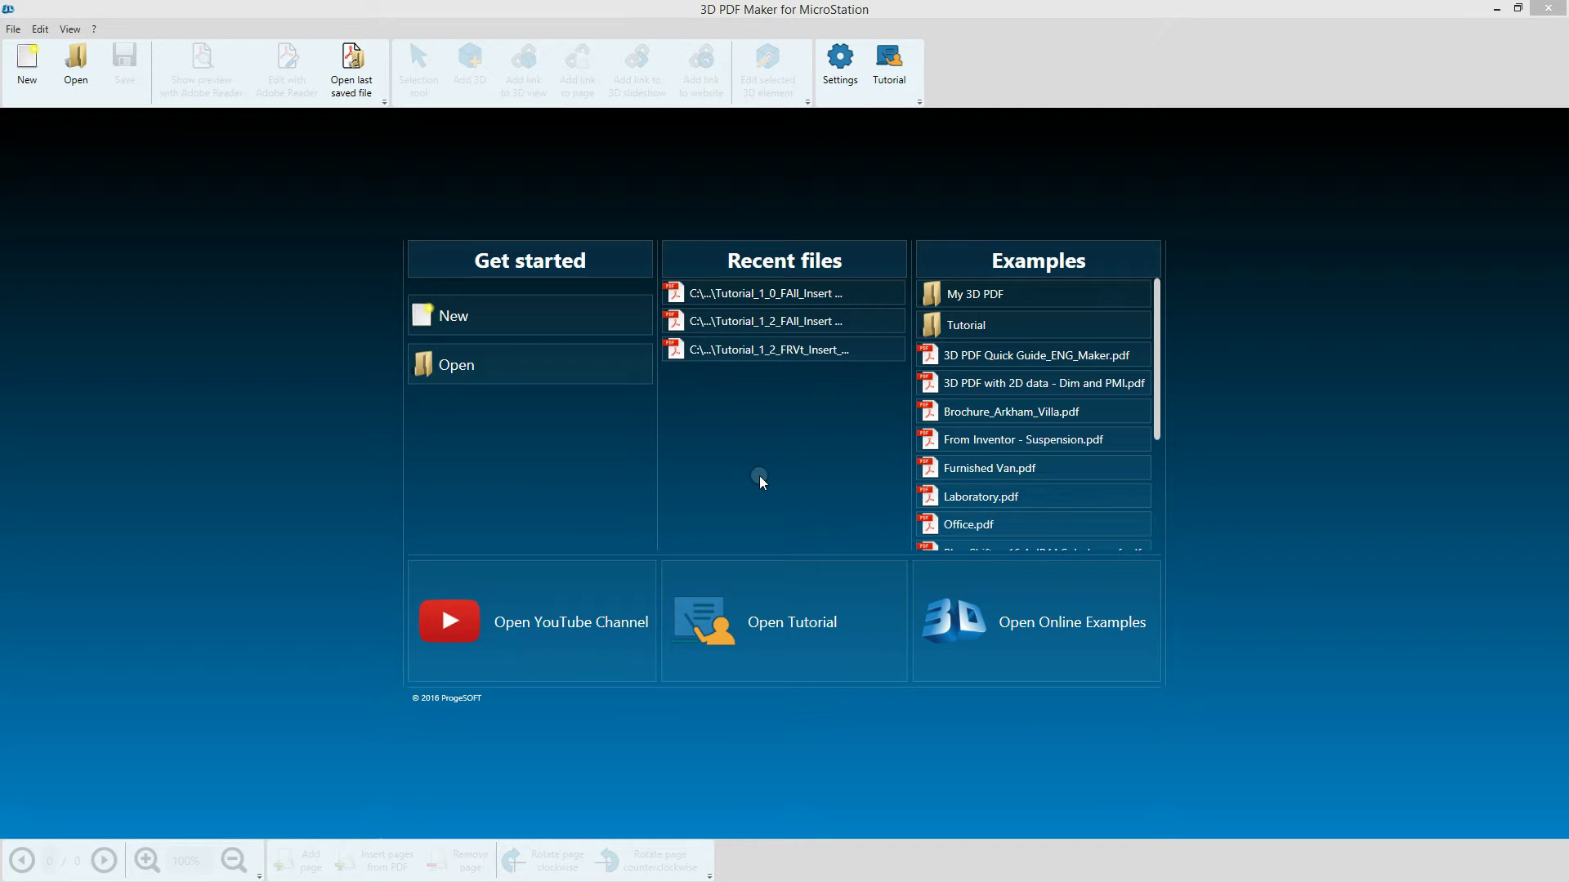
{"action": "left_click", "coordinate": [902, 103]}
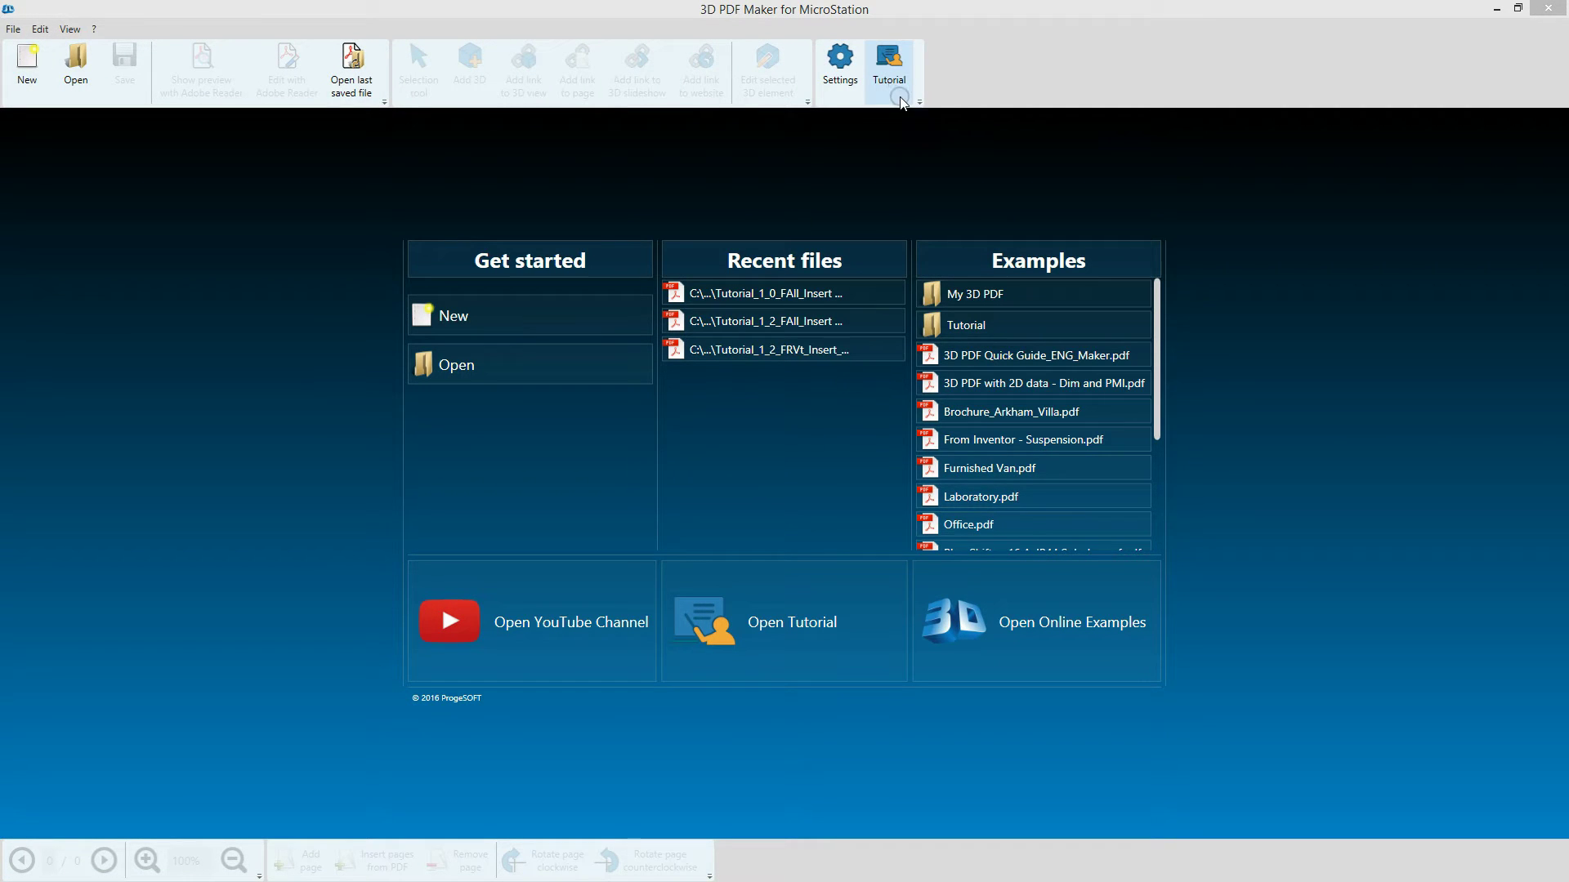